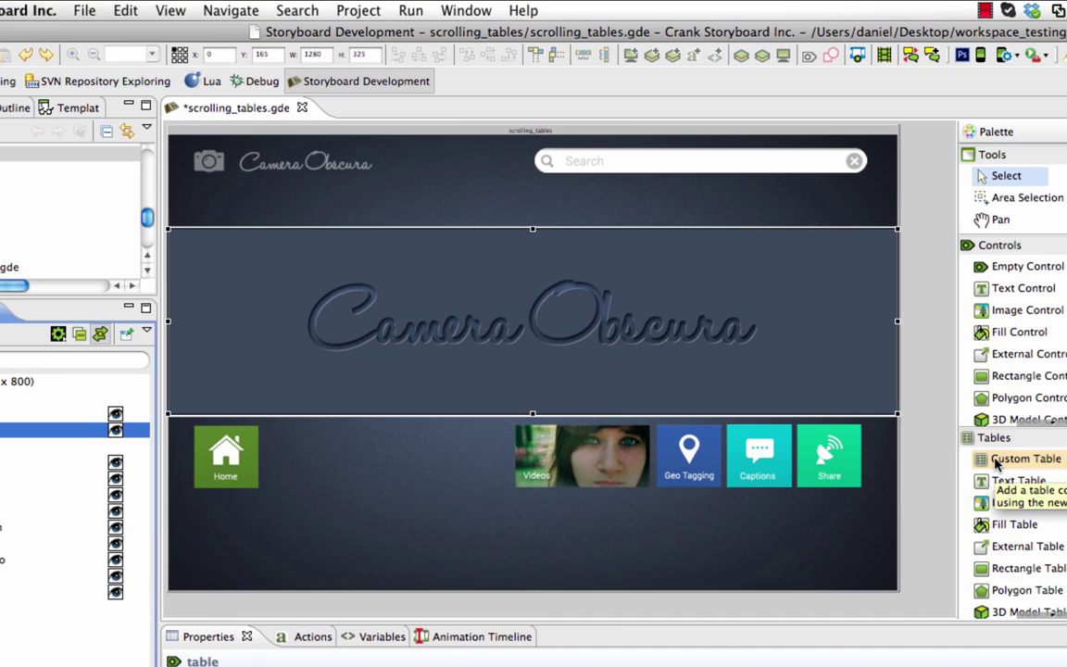
- Draw a Custom Table across the middle band and name it photo_browser
left_click_drag(996, 463, 443, 302)
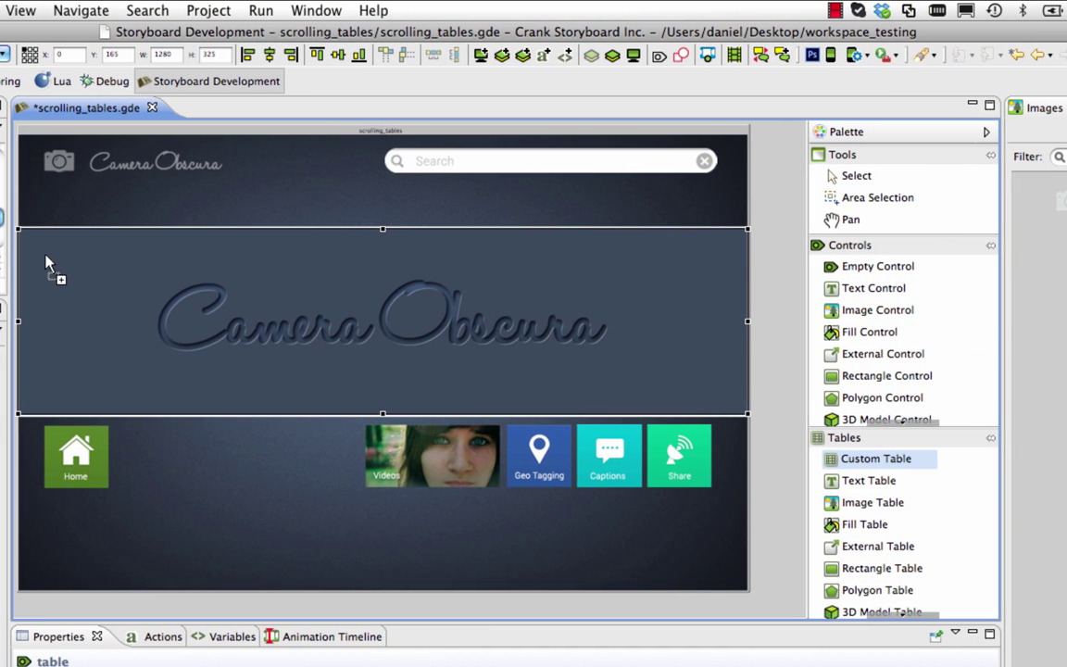
left_click_drag(47, 264, 713, 454)
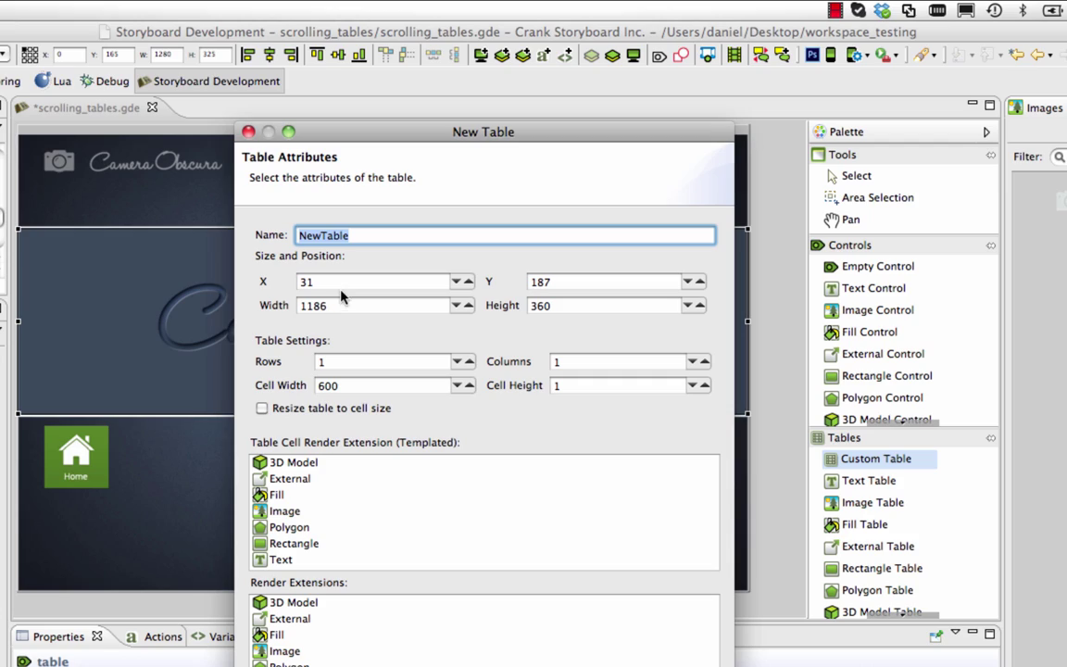
type("photo_brows")
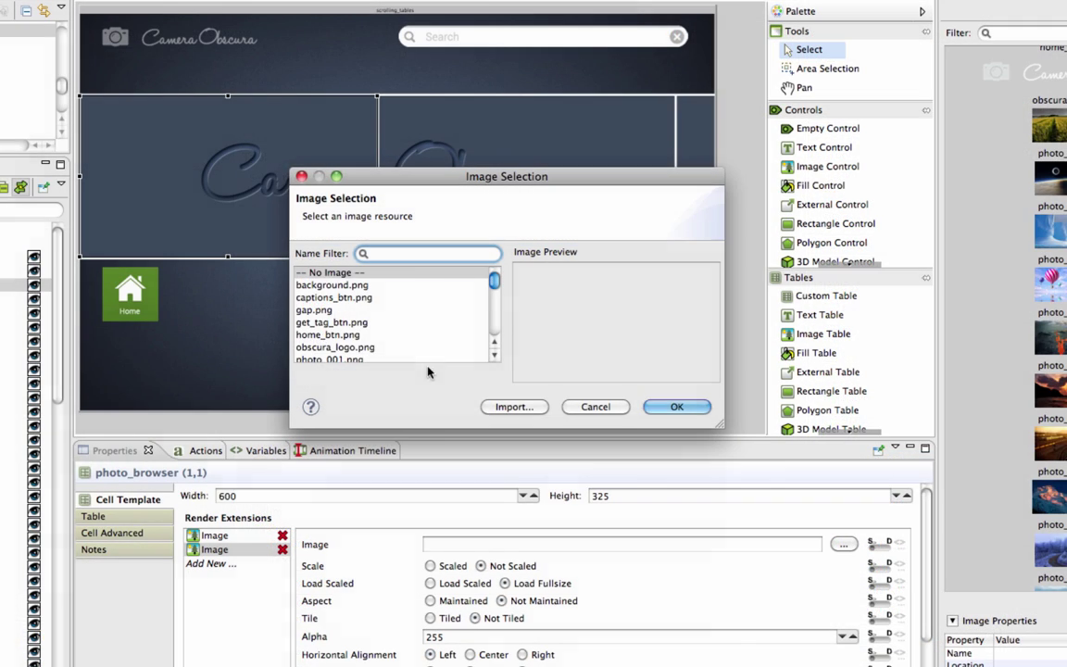
- Assign photo images to the table's first and second cells
type("001")
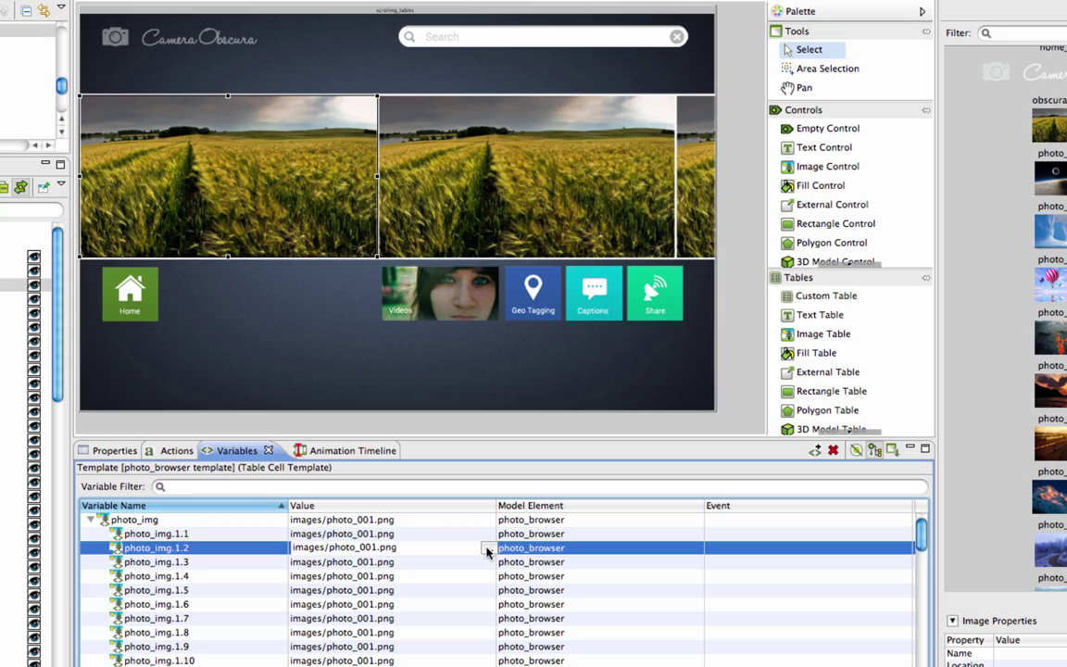
left_click(488, 551)
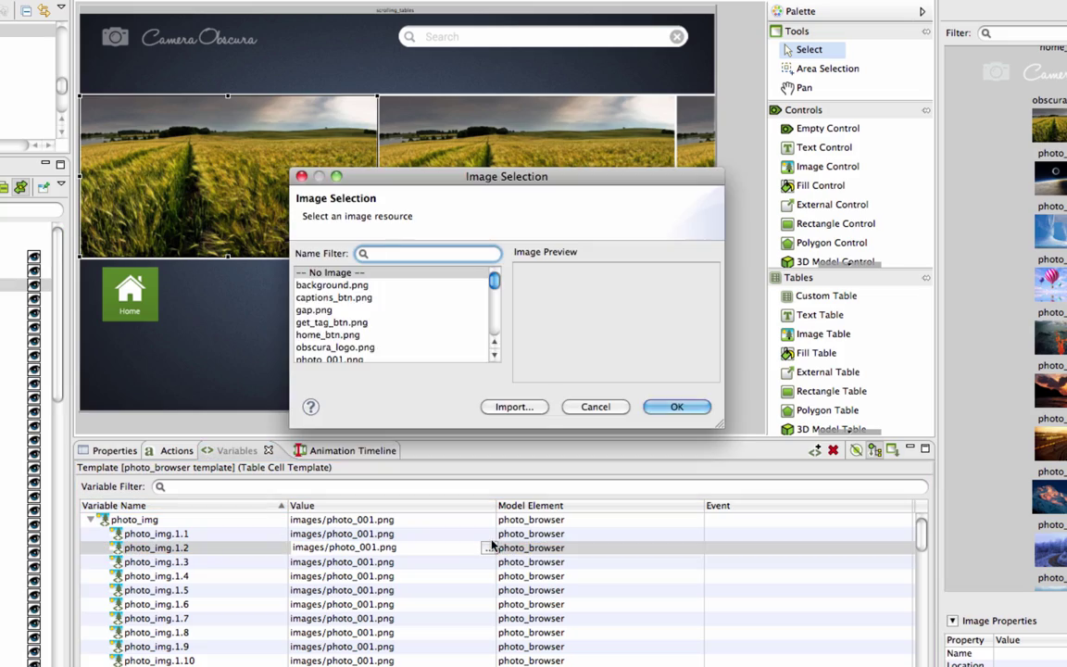
type("001")
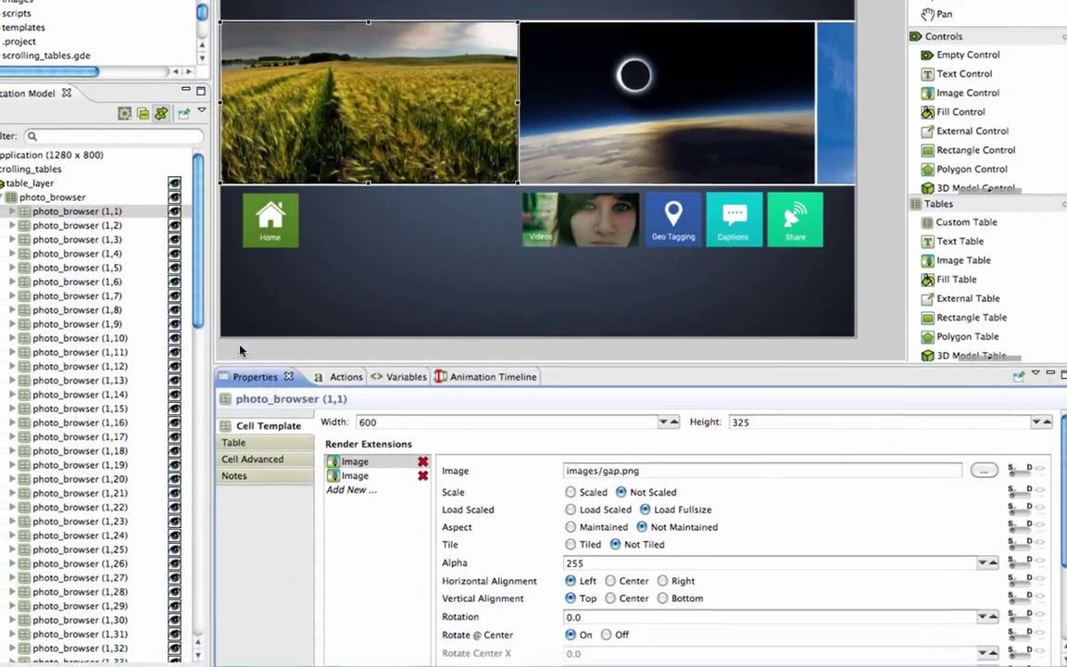
- Enable horizontal list scrolling on photo_browser with a 1875 ms decay
left_click(58, 197)
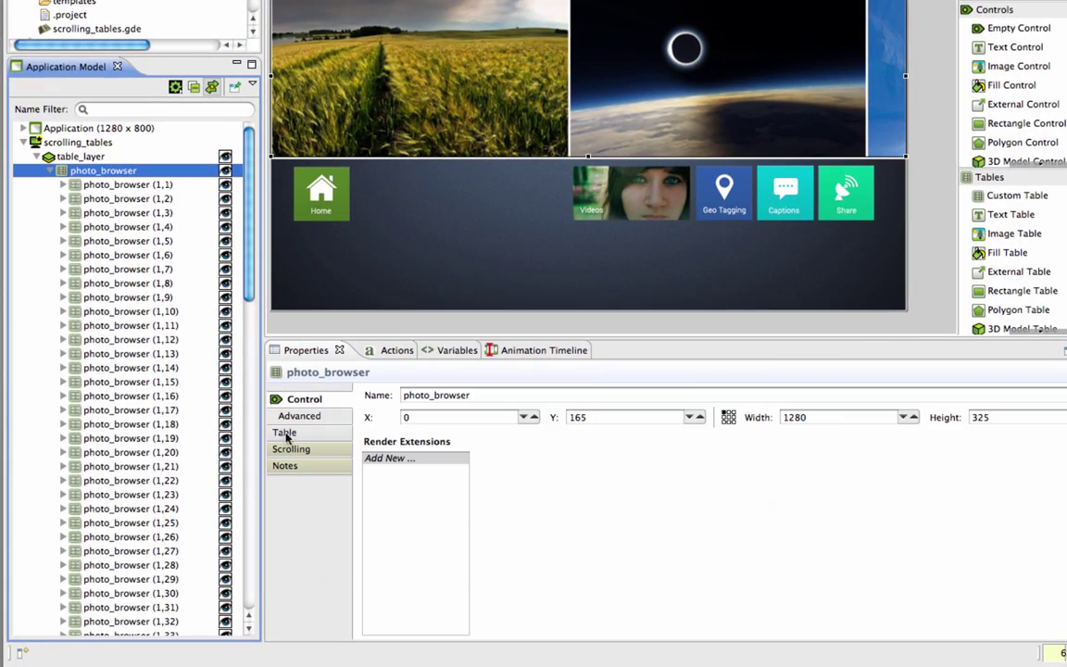
left_click(293, 450)
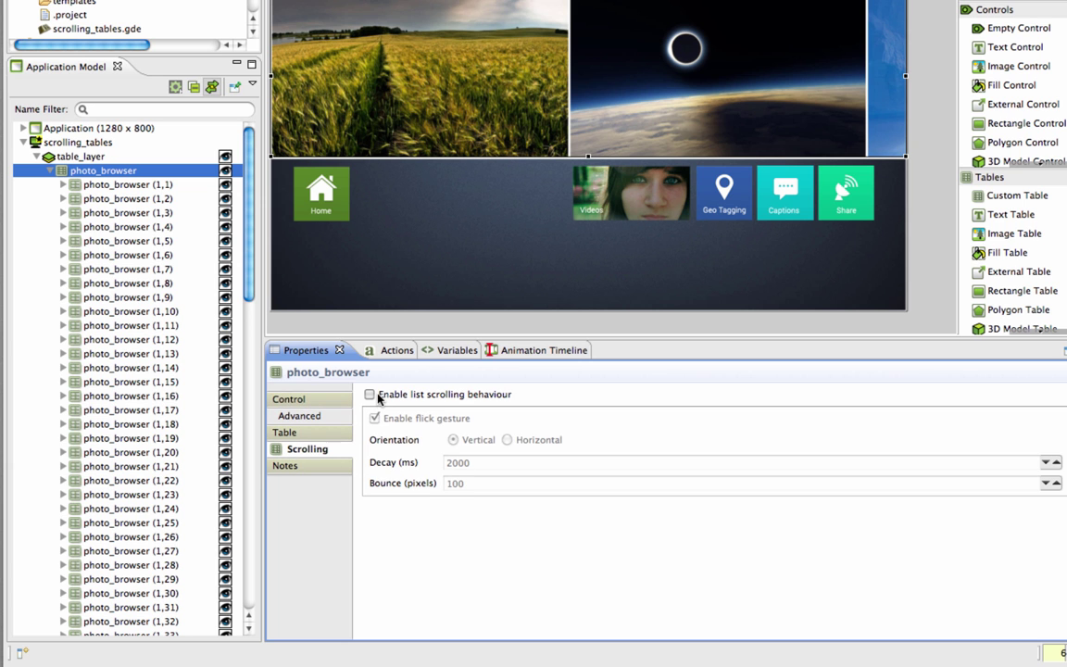
left_click(371, 395)
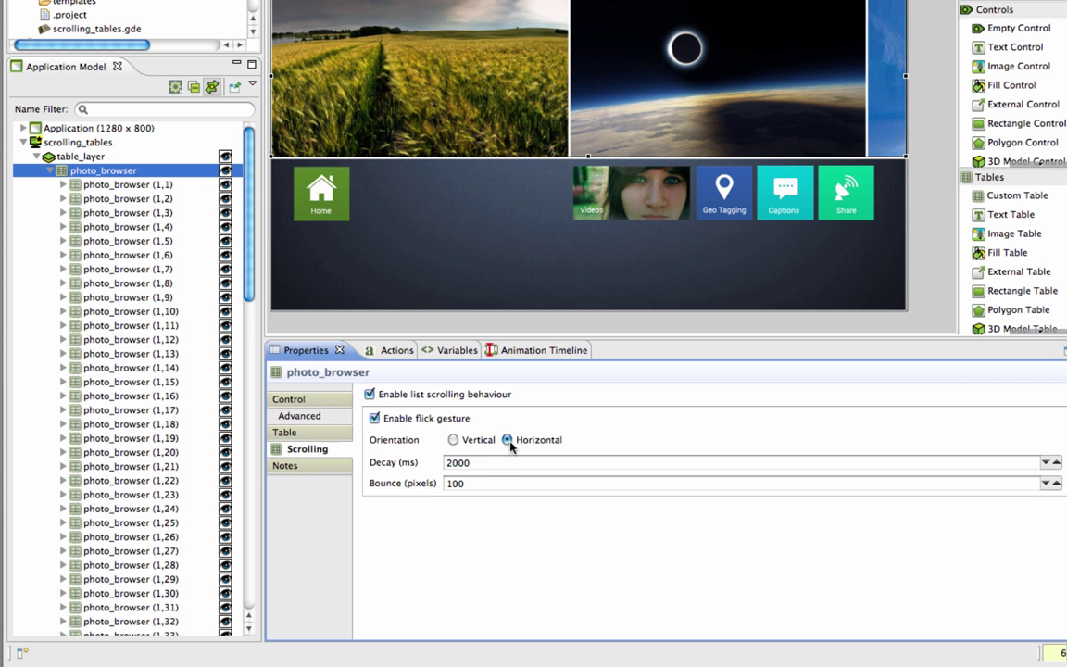
left_click(491, 463)
type("1875")
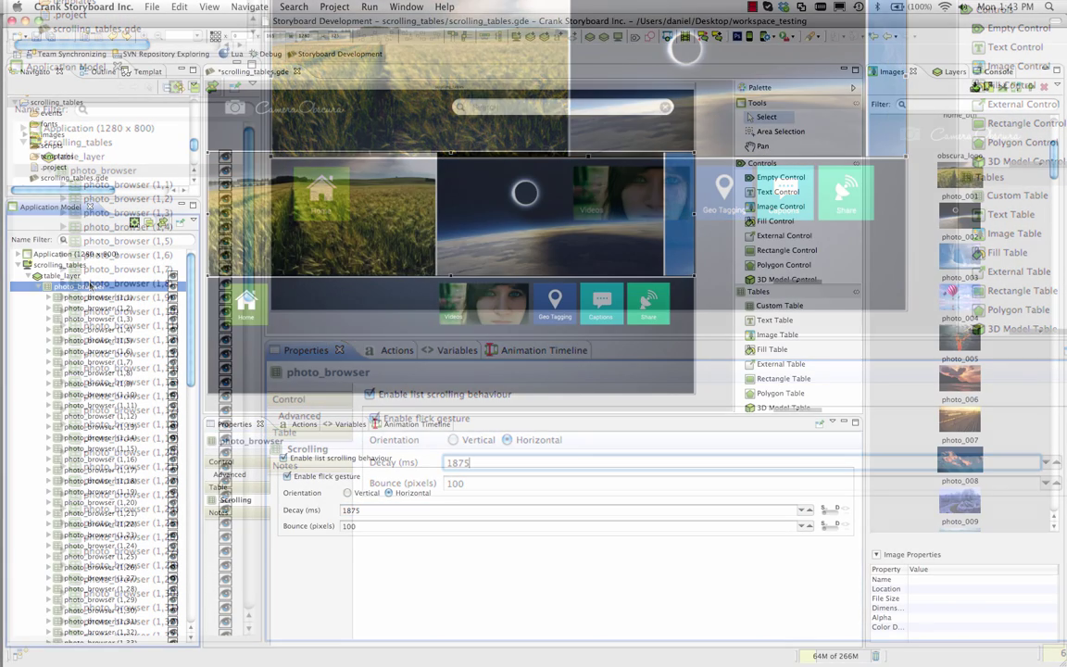
left_click(118, 171)
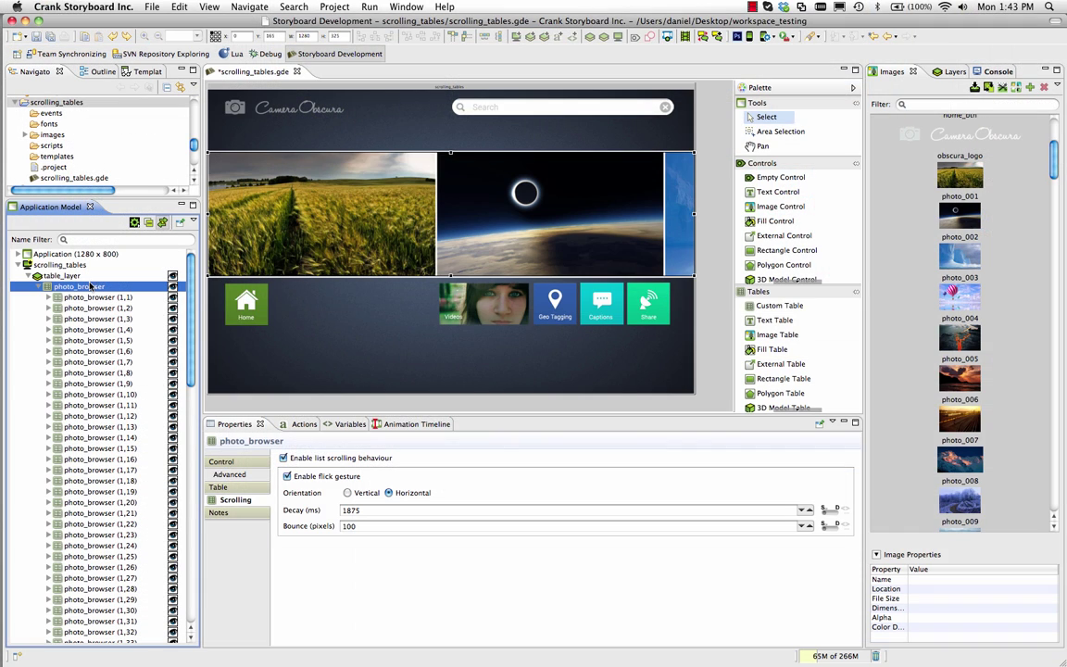
- Save and run the app in the Simulator, swiping the photo strip left
left_click(750, 38)
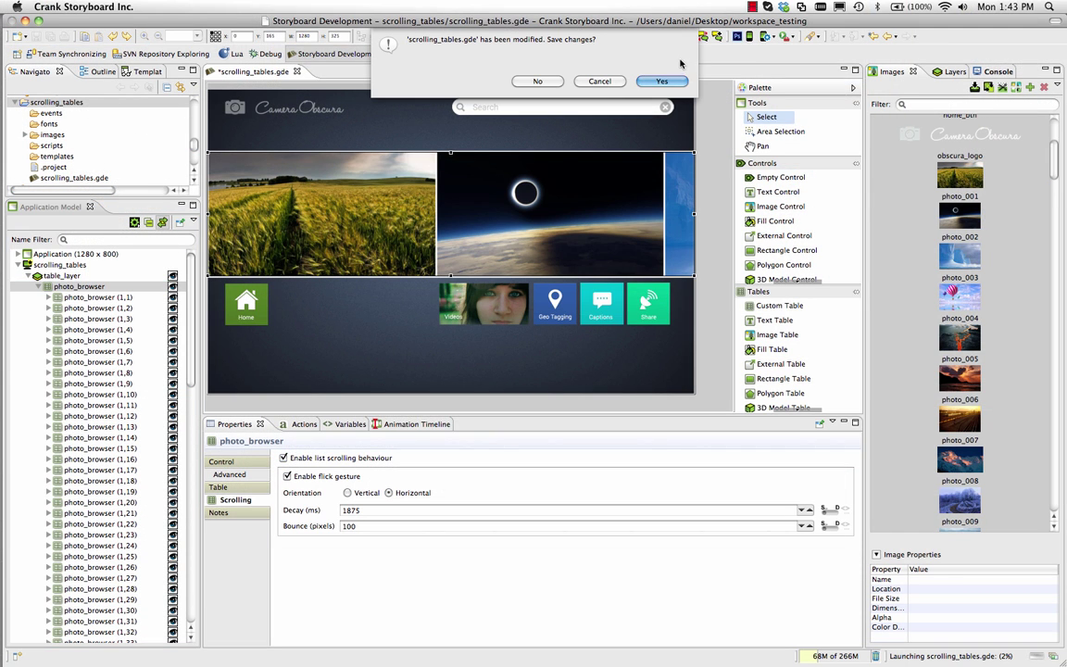
left_click(663, 81)
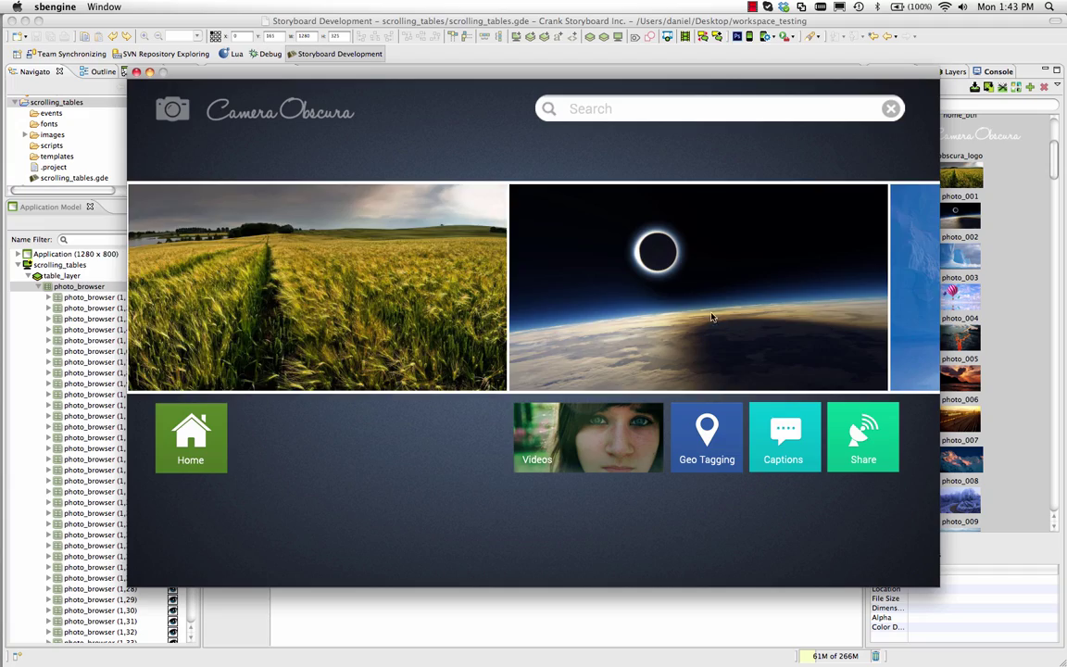
left_click_drag(711, 318, 424, 312)
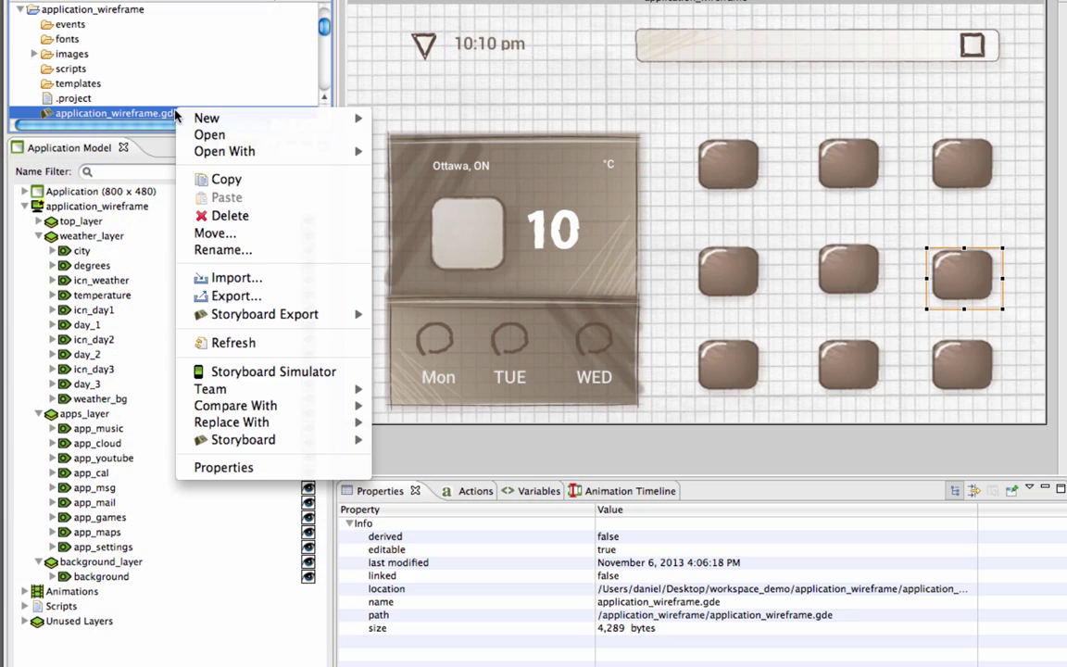
- Start a Re-Import PSD File import using application_prototype.psd as the source
left_click(229, 279)
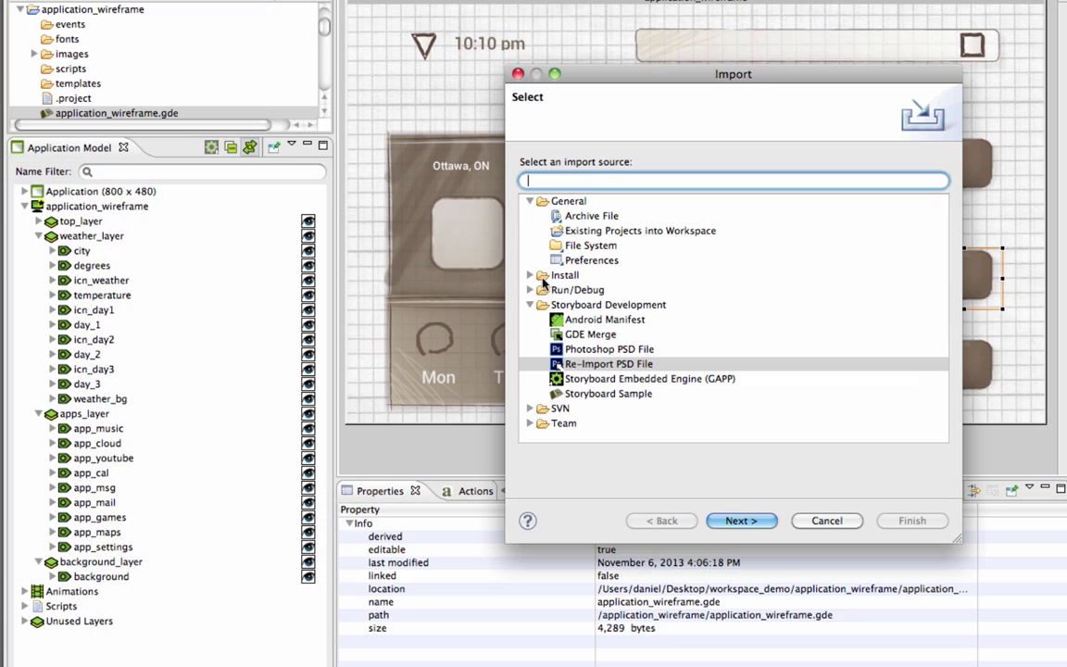
left_click(600, 365)
left_click(742, 521)
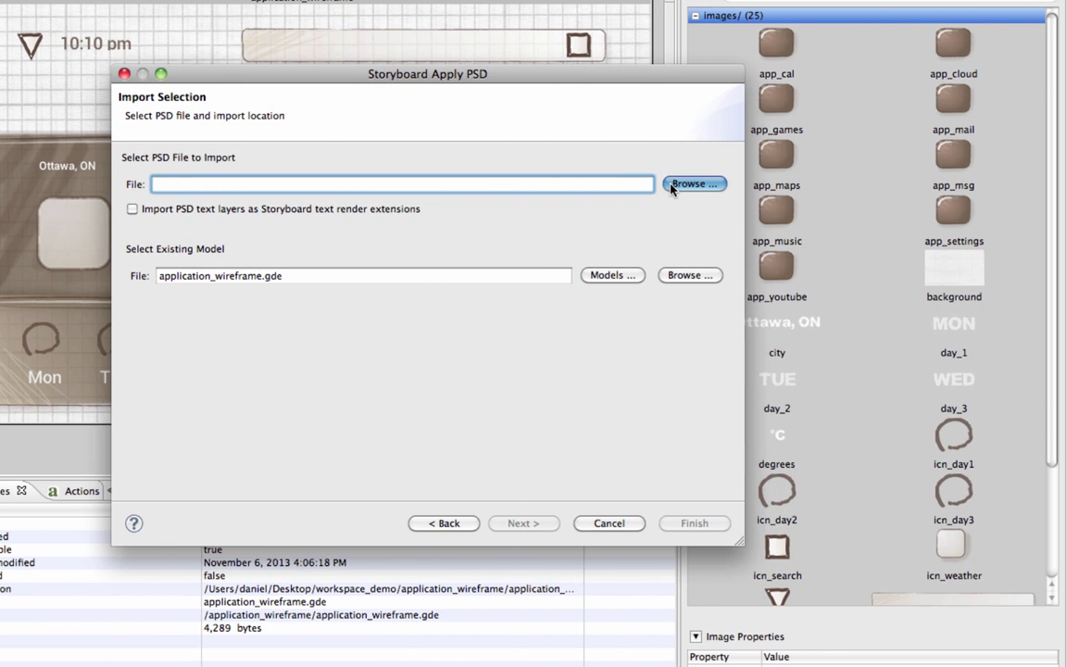
left_click(672, 186)
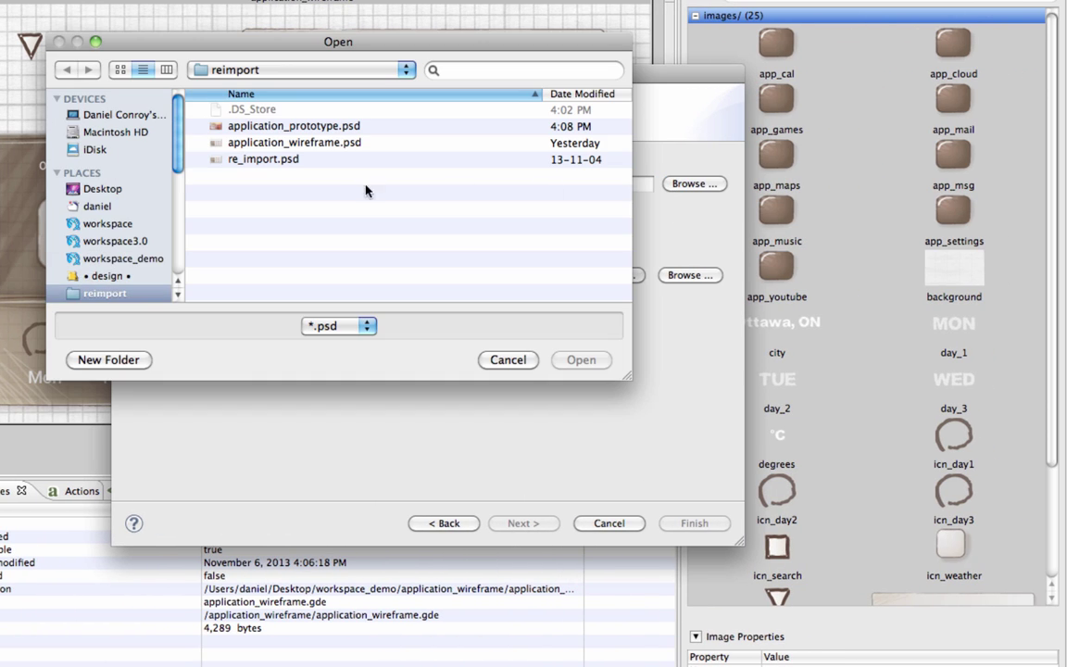
left_click(307, 127)
left_click(580, 360)
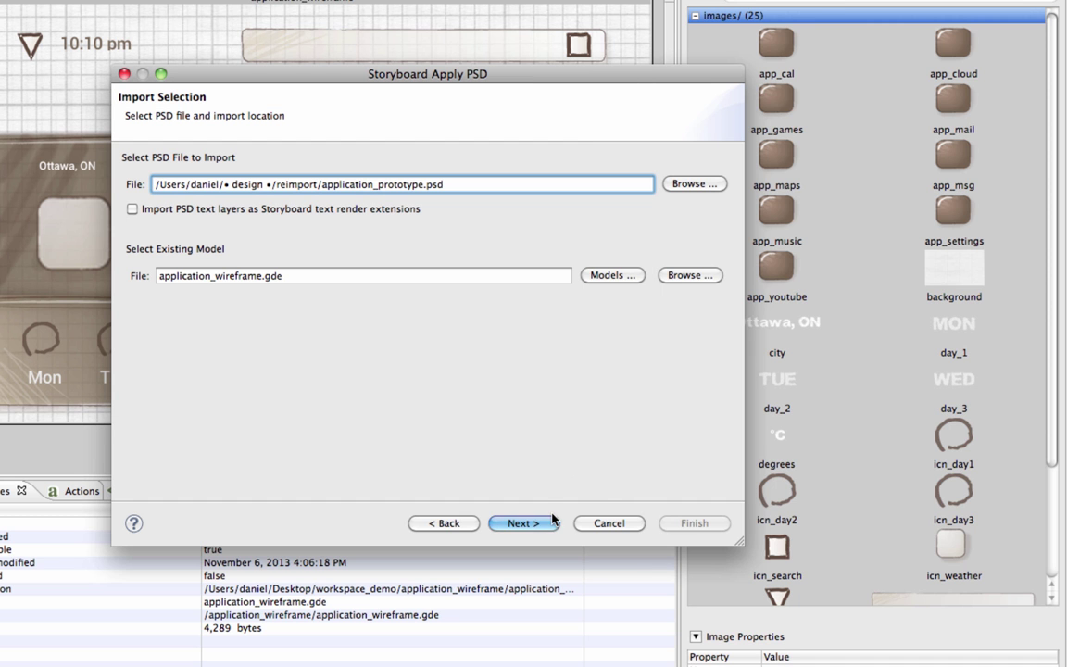
- Match the PSD app icons (youtube, msg, maps, mail, music, settings, games, cal, cloud) to project images
left_click(523, 524)
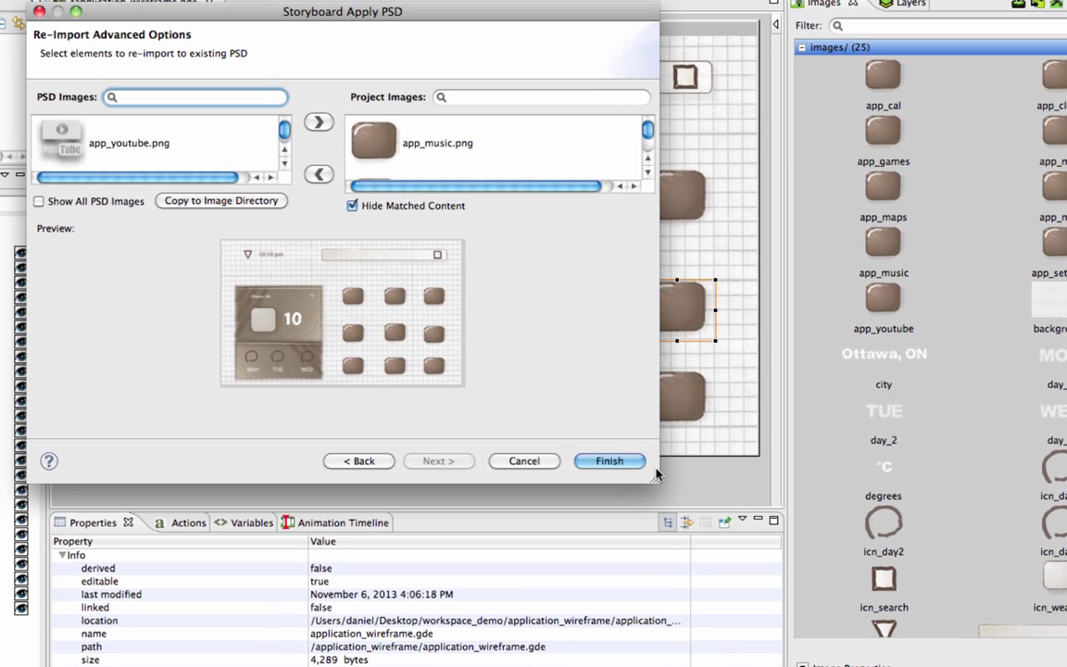
type("app")
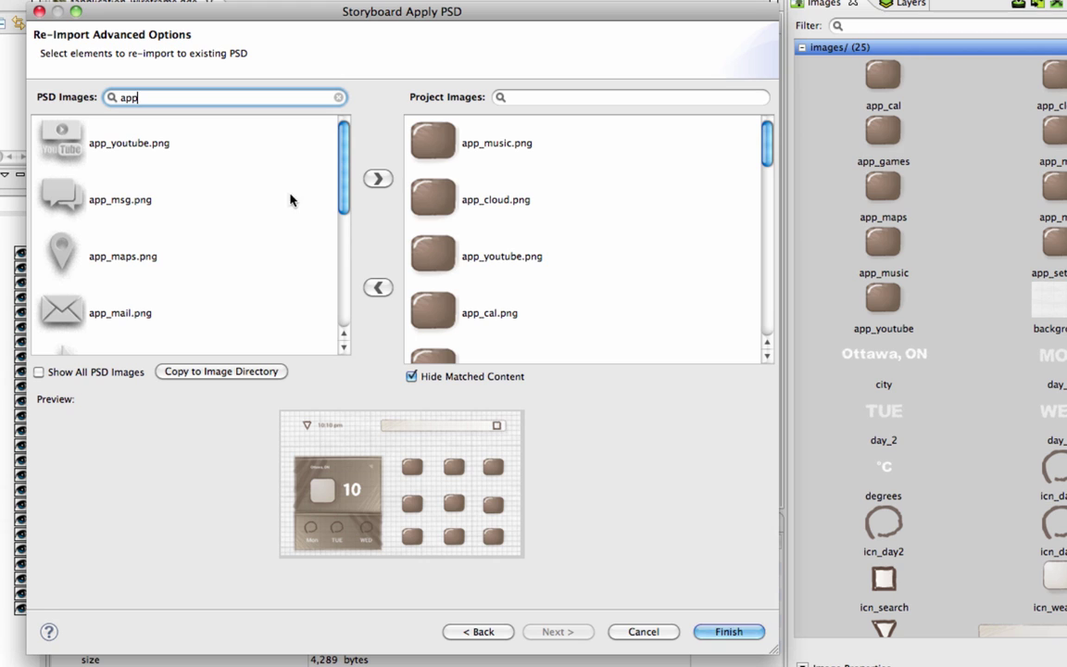
left_click(115, 136)
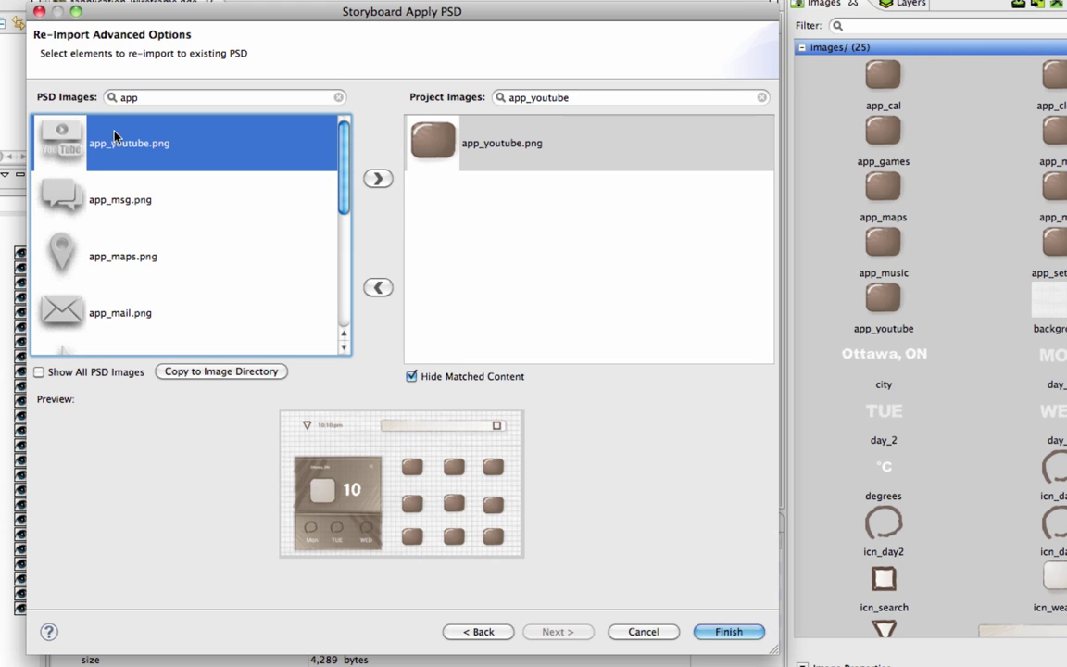
left_click(389, 183)
left_click(389, 183)
left_click(388, 183)
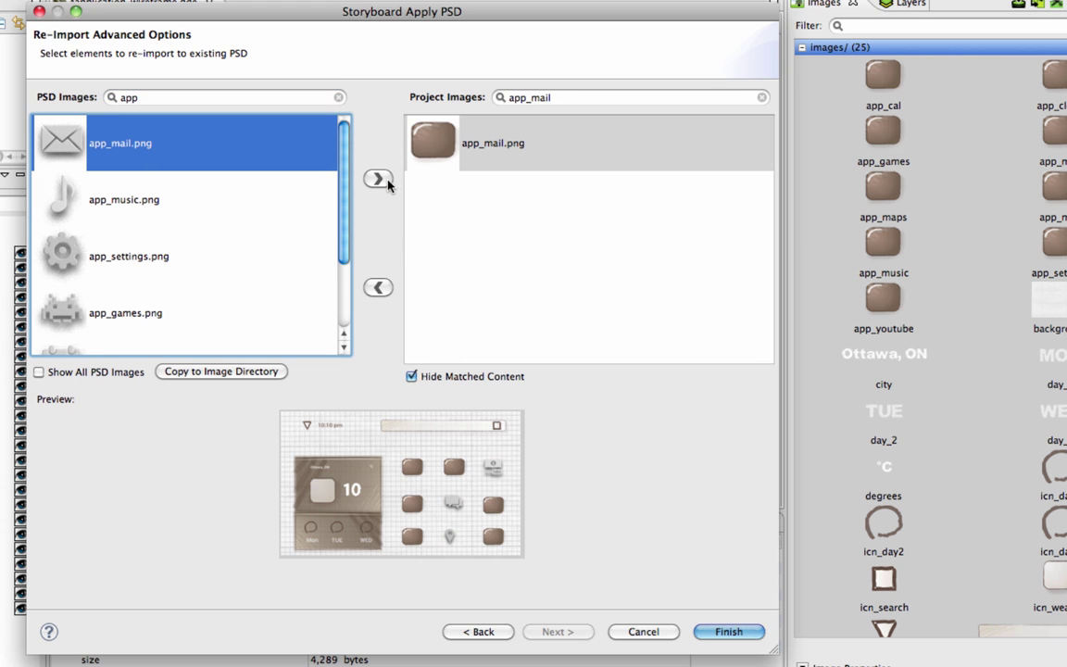
left_click(378, 179)
left_click(378, 179)
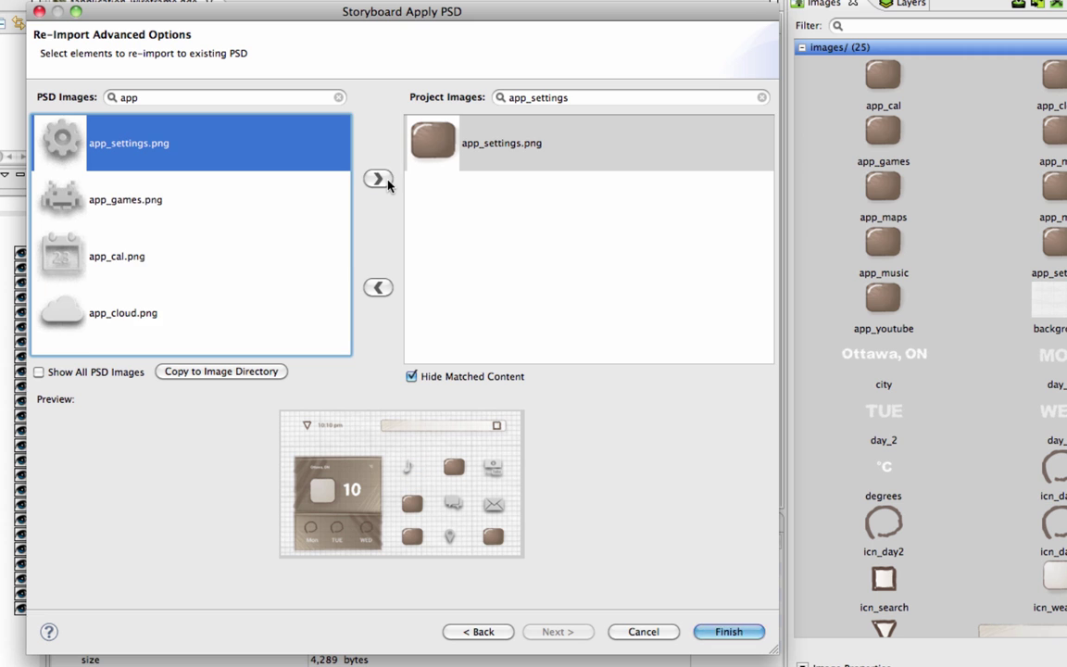
left_click(378, 179)
left_click(376, 179)
left_click(376, 179)
left_click(376, 179)
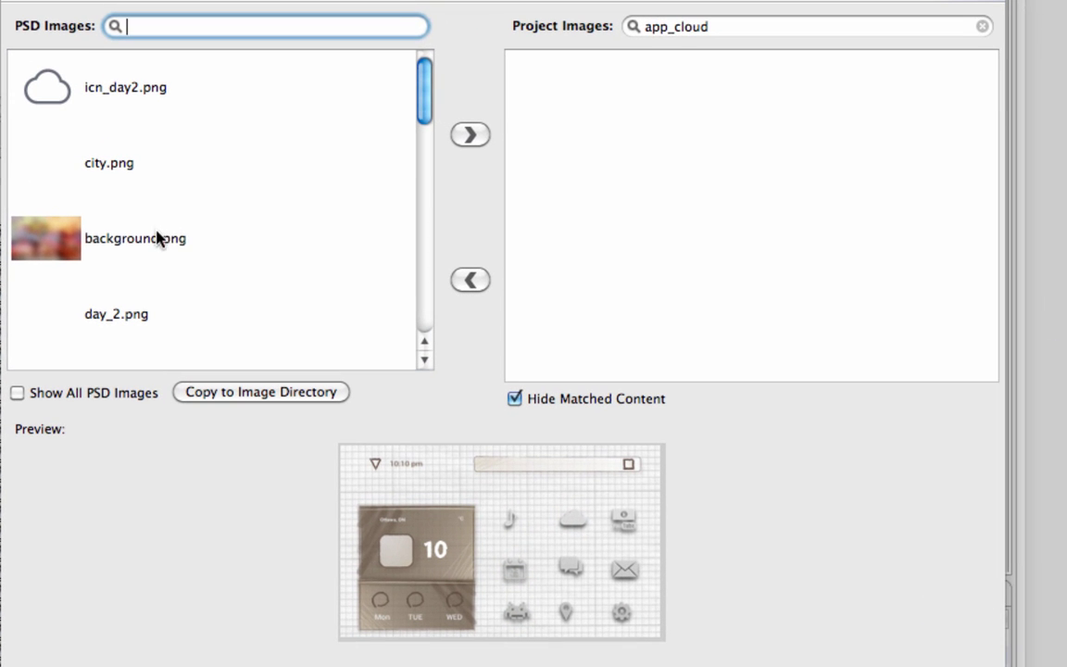
- Match background.png and weather_bg.png, then finish the re-import overwriting the old files
left_click(158, 240)
left_click(470, 136)
left_click(241, 231)
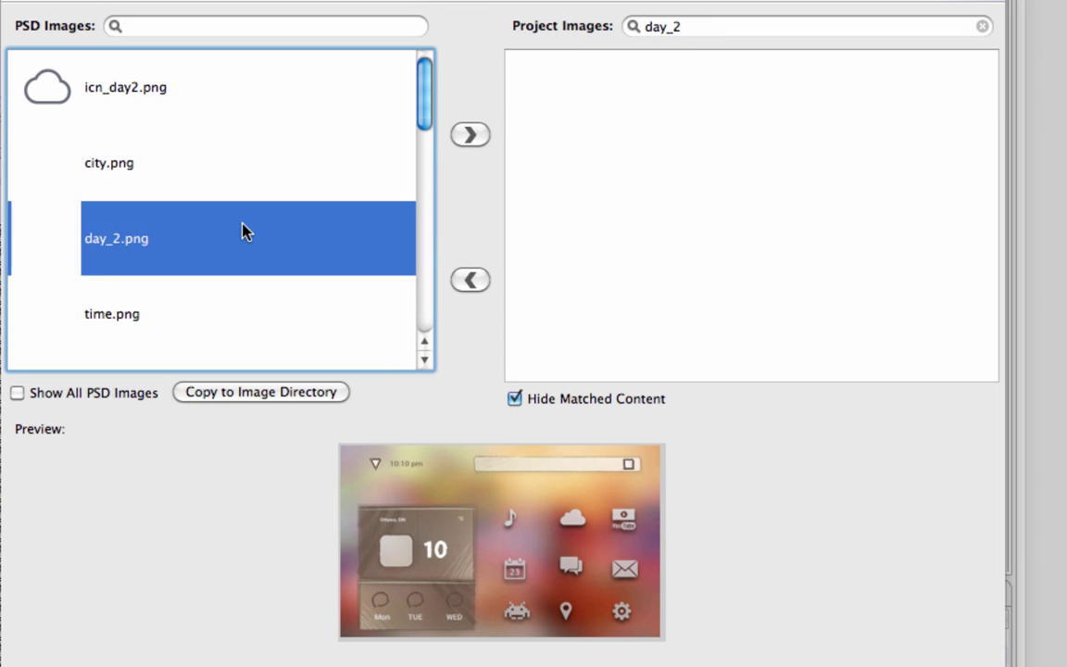
key("Down")
key("Down")
key("Down")
left_click(469, 136)
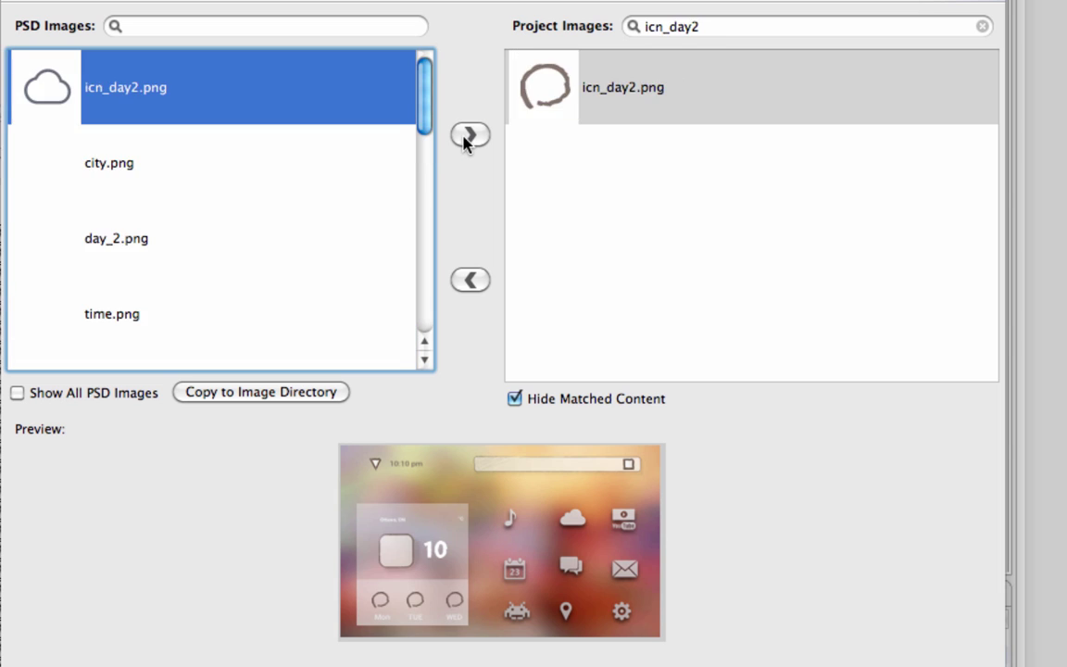
key("Down")
key("Down")
key("Down")
key("Down")
key("Down")
key("Down")
key("Down")
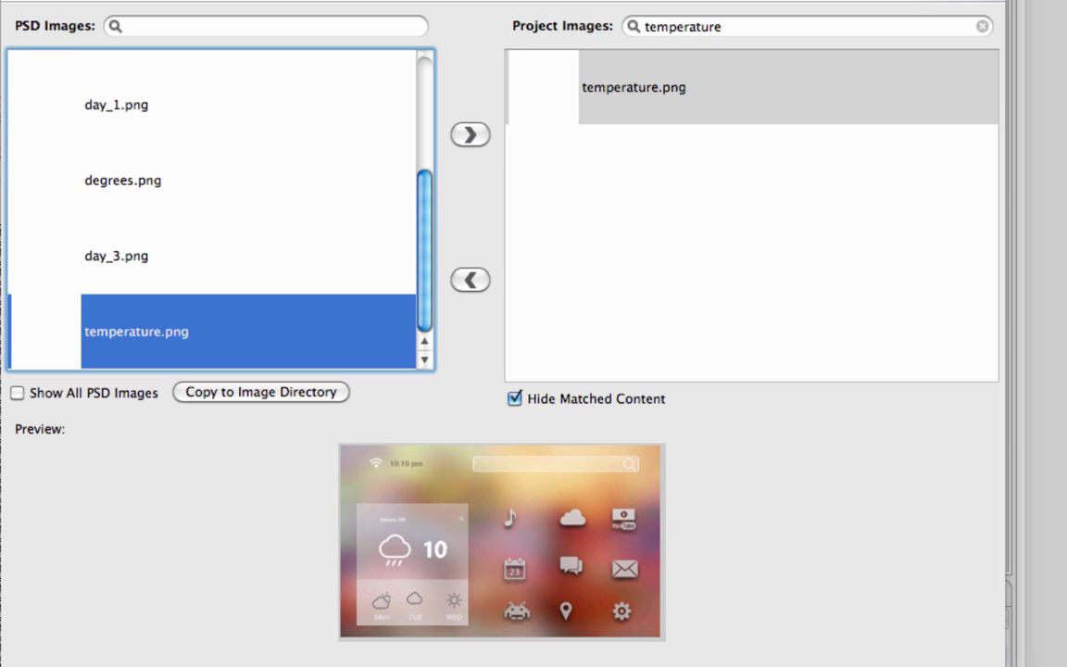
left_click(261, 392)
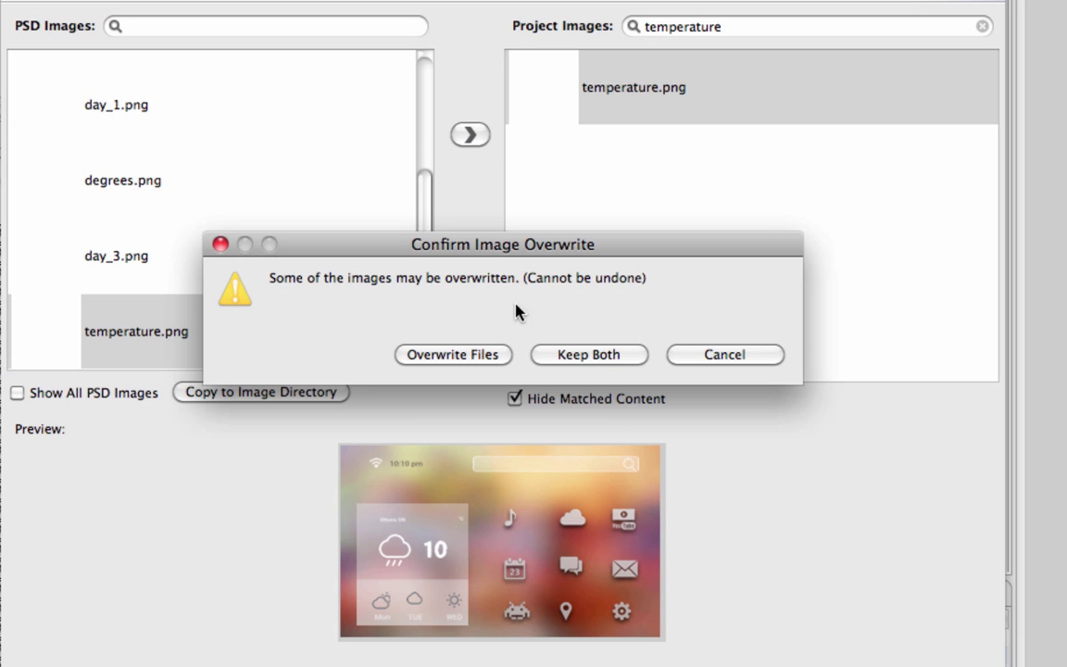
left_click(481, 360)
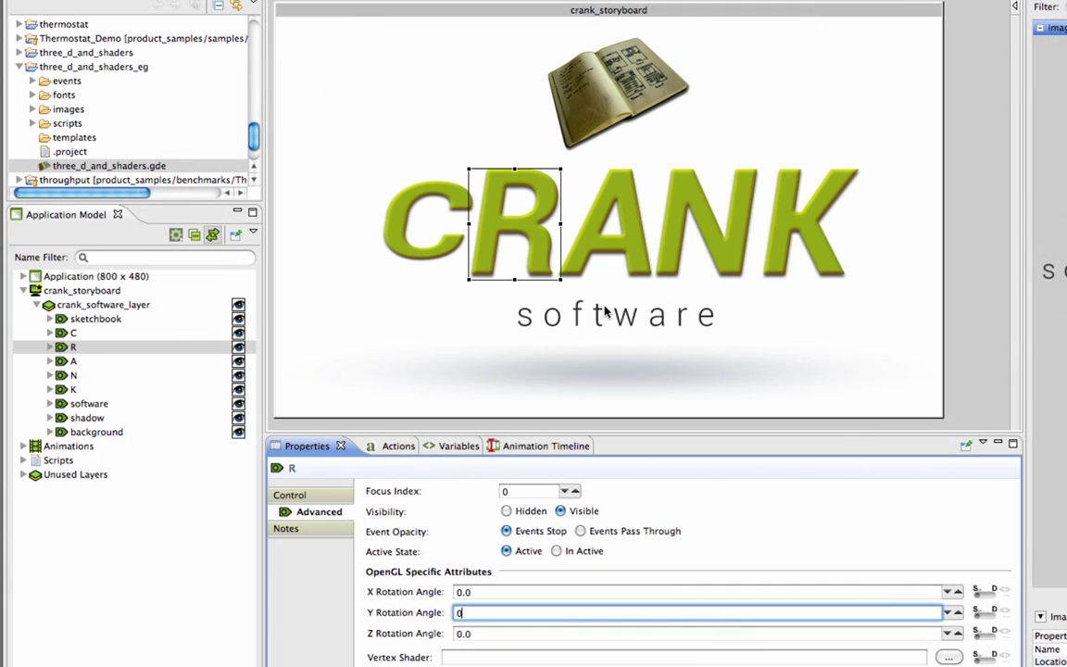
- Select the software text and the shadow, clearing the shadow's 90-degree X rotation
left_click(605, 313)
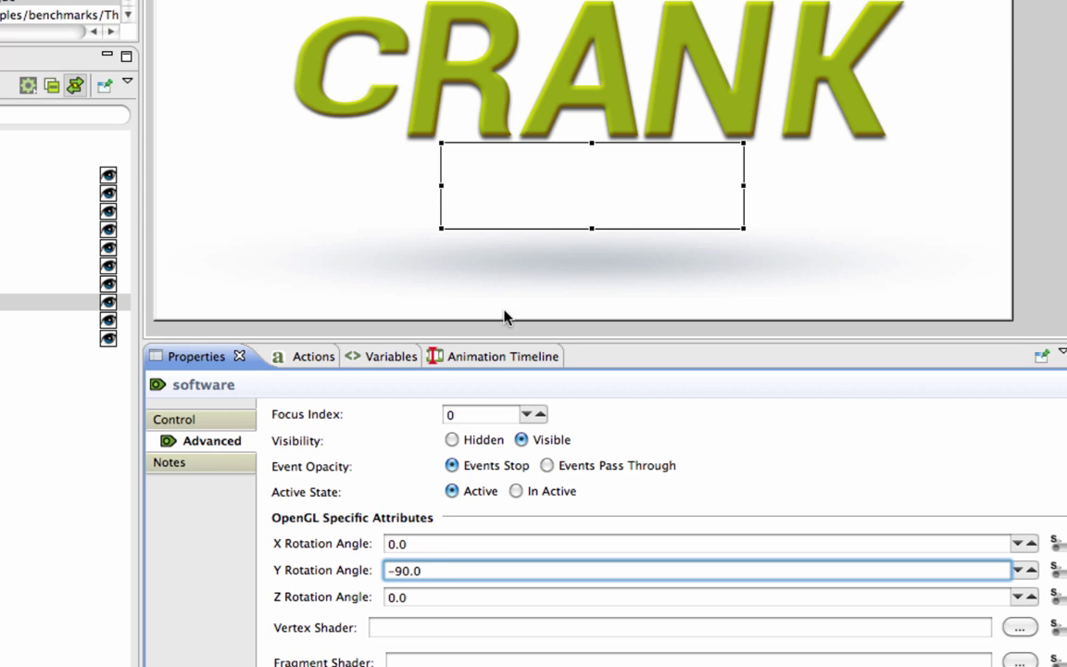
left_click(595, 253)
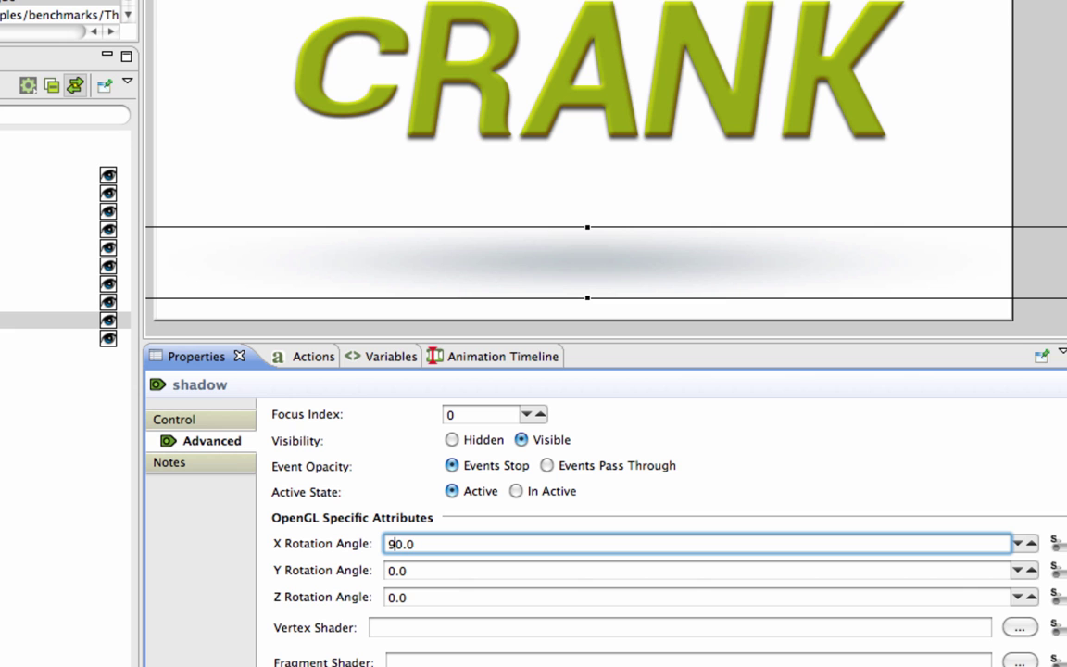
key("BackSpace")
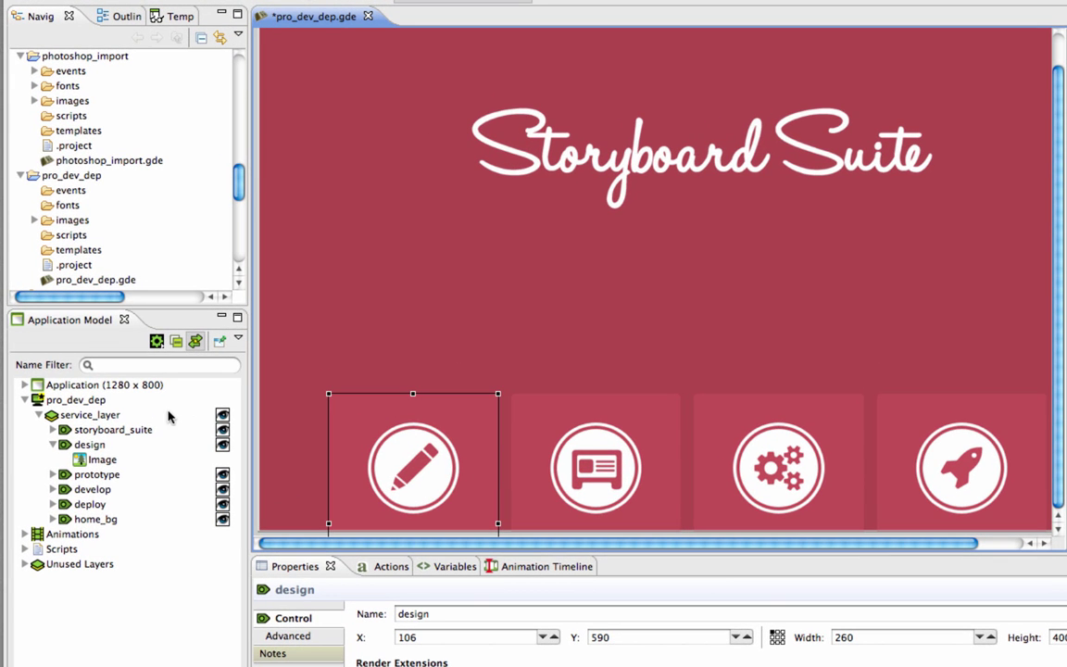
- Open the pro_dev_dep screen for off-screen editing and set the design tile's Y to 400
right_click(81, 400)
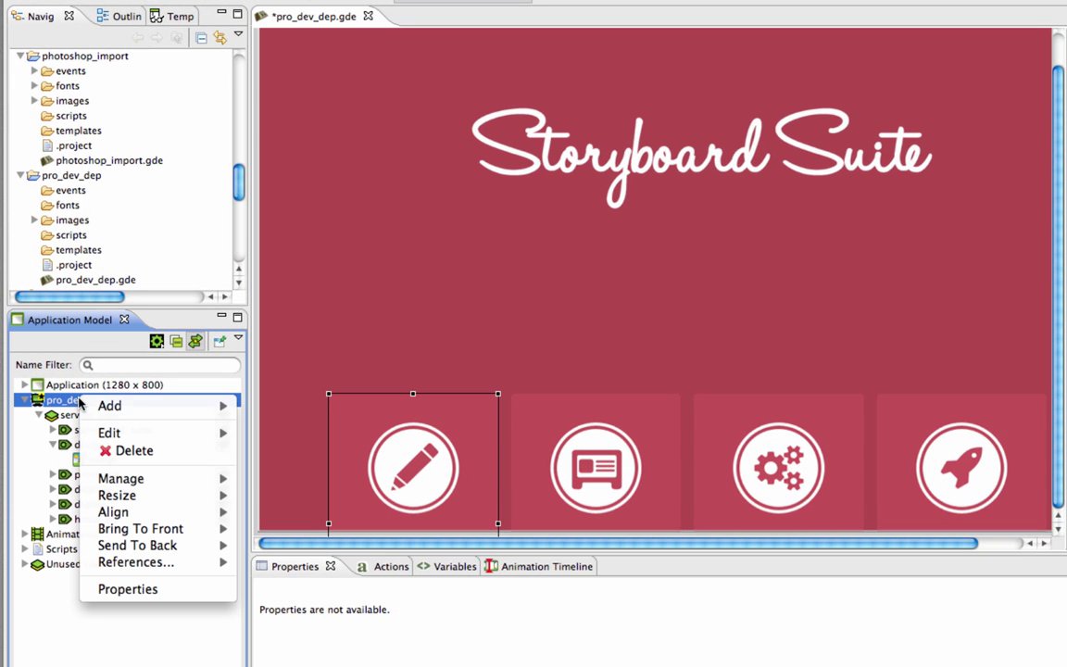
mouse_move(164, 440)
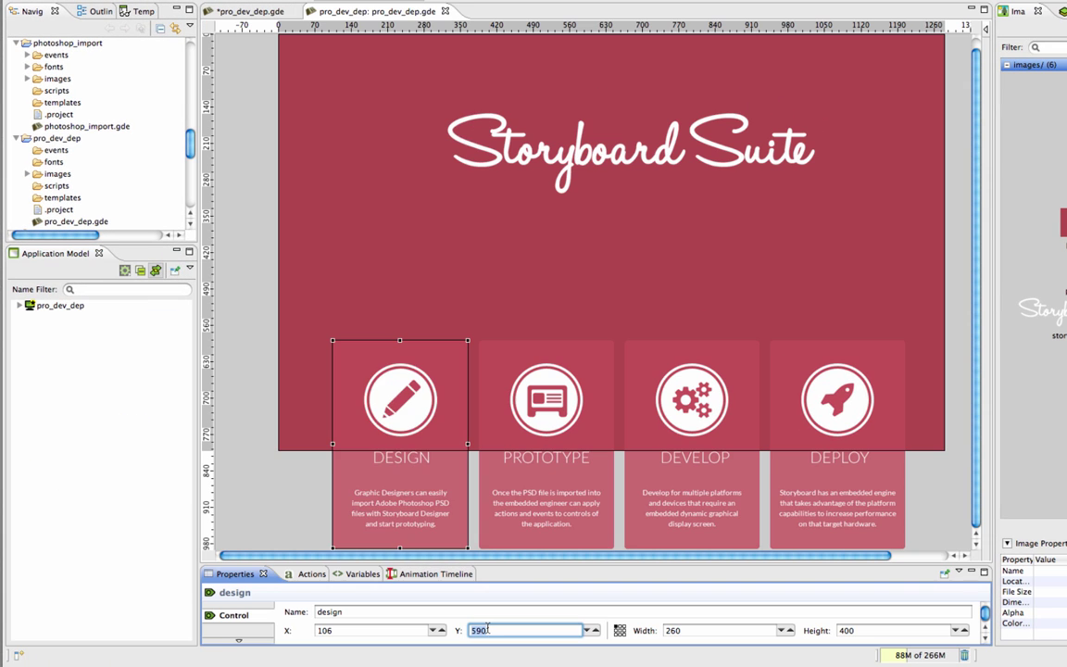
type("400")
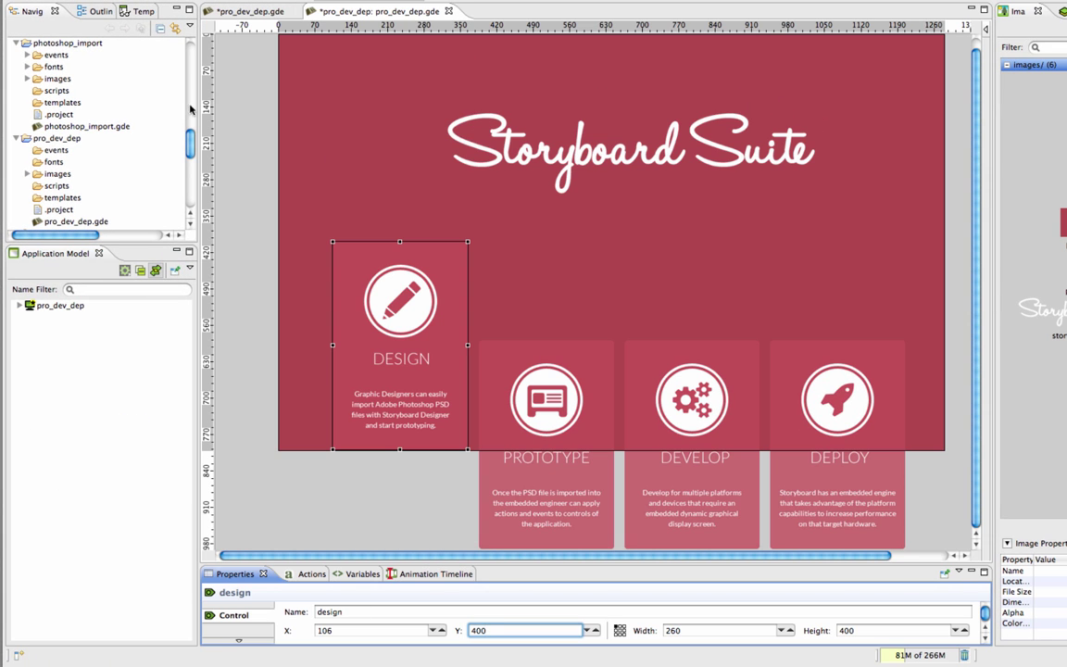
left_click_drag(205, 105, 210, 152)
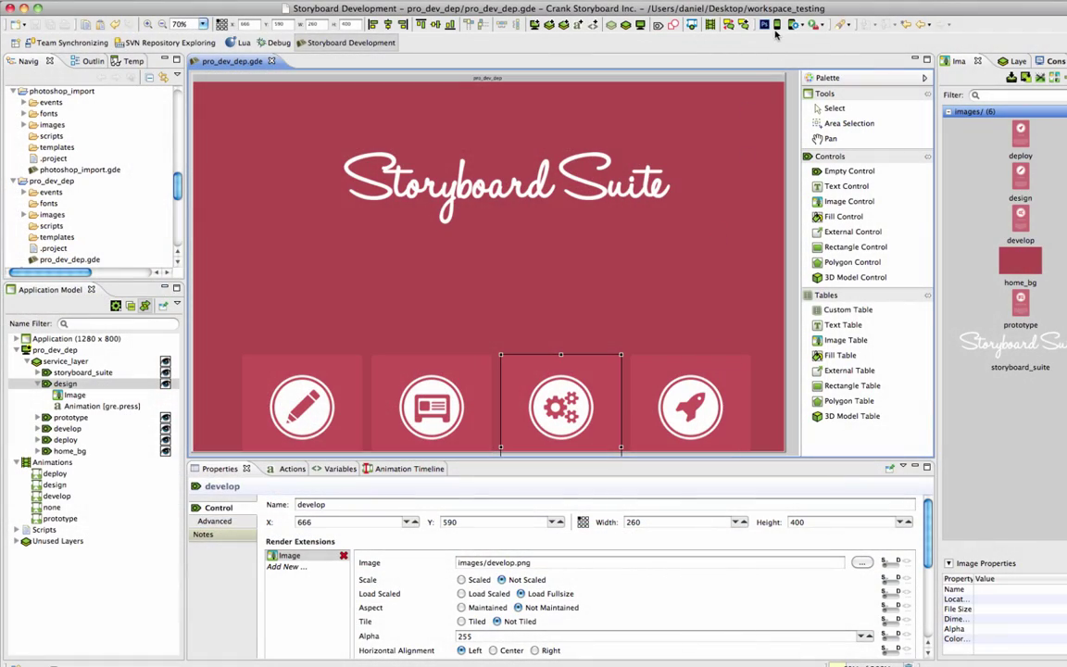
- Run the pro_dev_dep screen in the Simulator
left_click(776, 28)
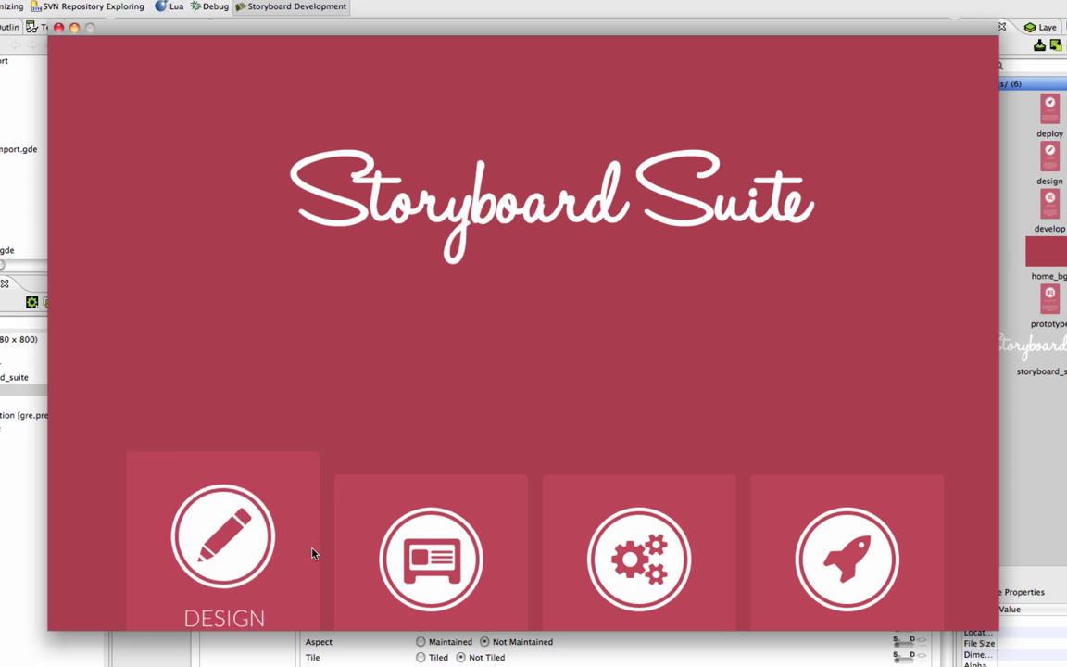
mouse_move(418, 532)
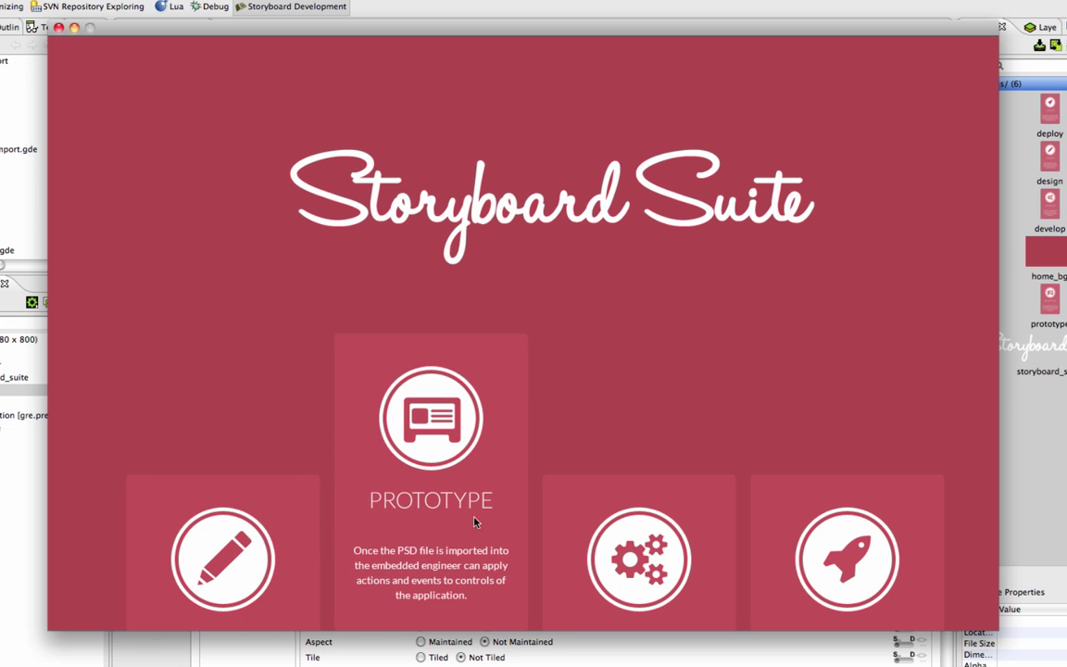
mouse_move(787, 494)
mouse_move(705, 492)
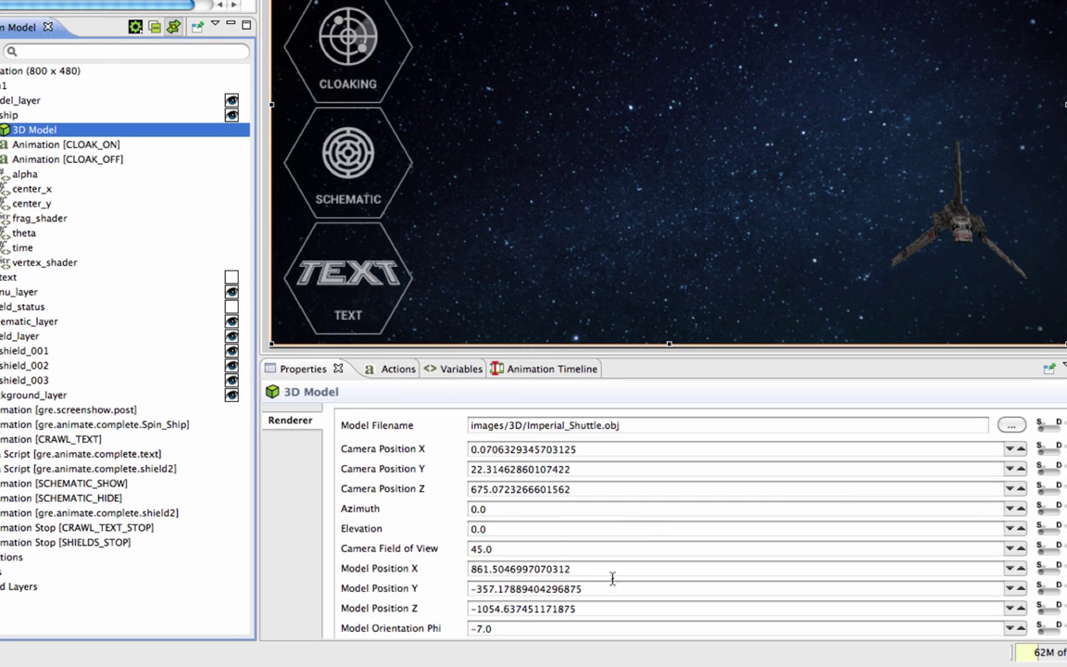
- Set the shuttle's Model Position to X 166, Y -33, Z 21, then review model_layer and ship properties
left_click(613, 581)
left_click(605, 571)
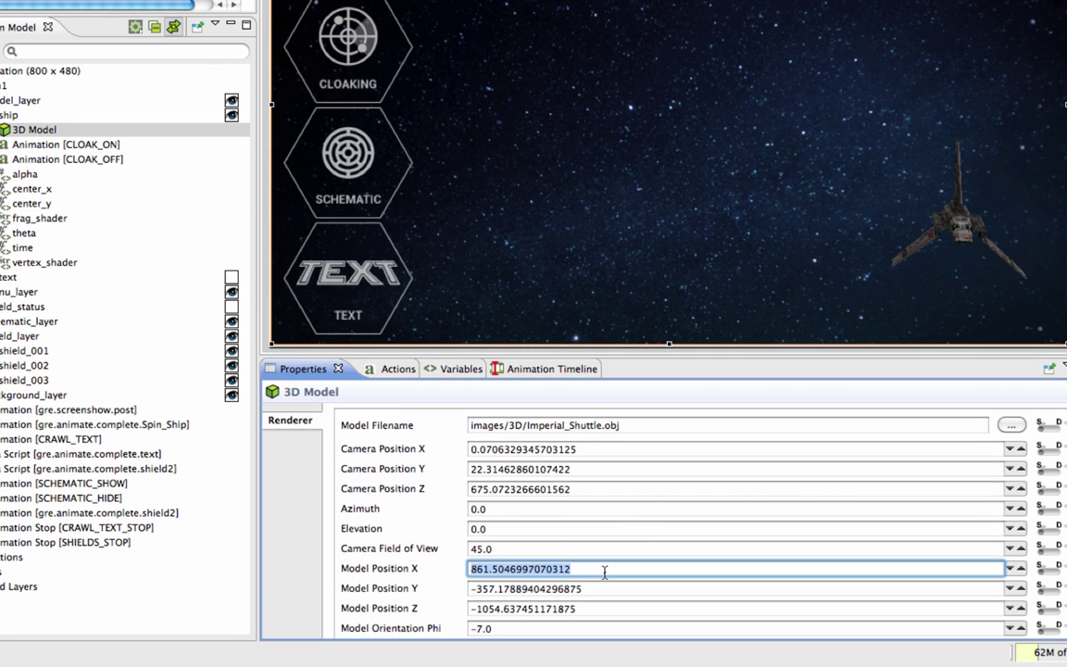
left_click(612, 591)
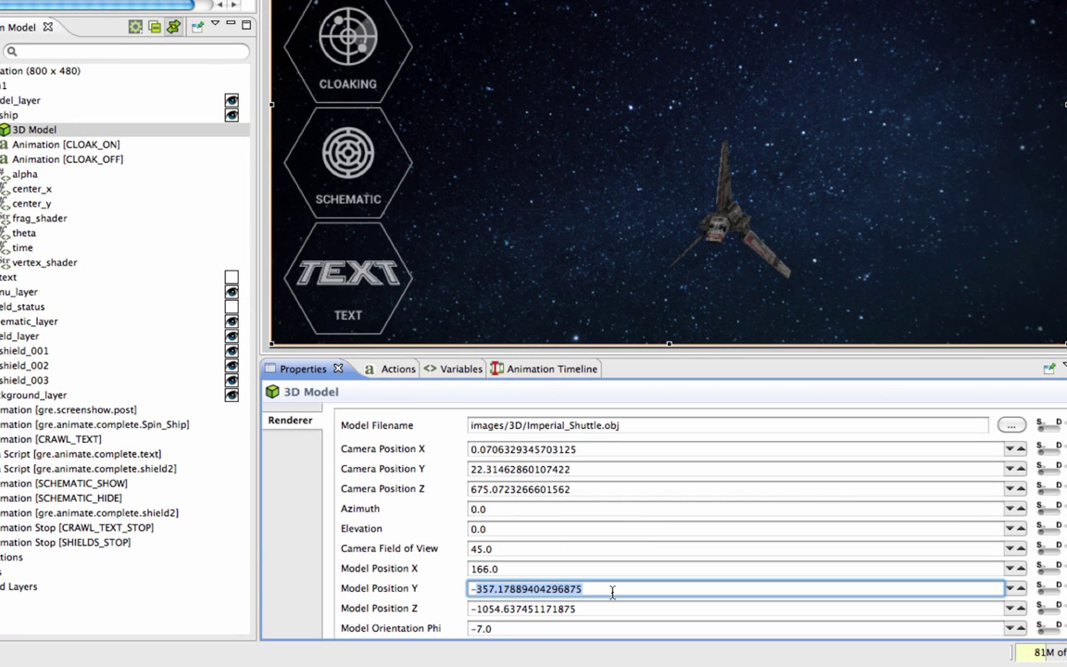
left_click(634, 607)
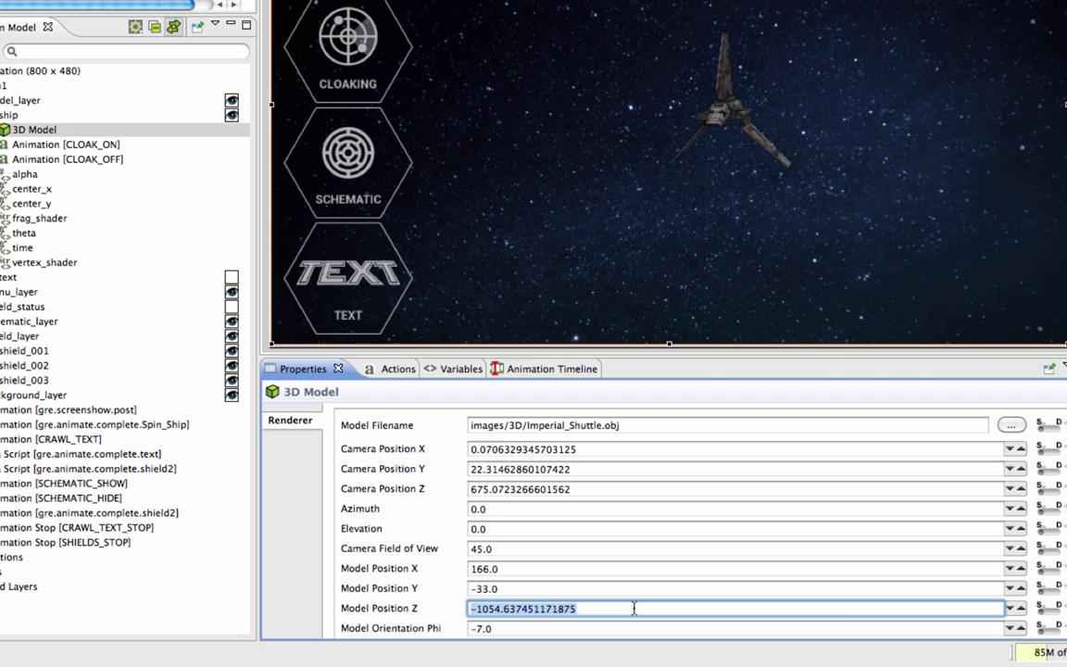
type("21")
left_click(974, 270)
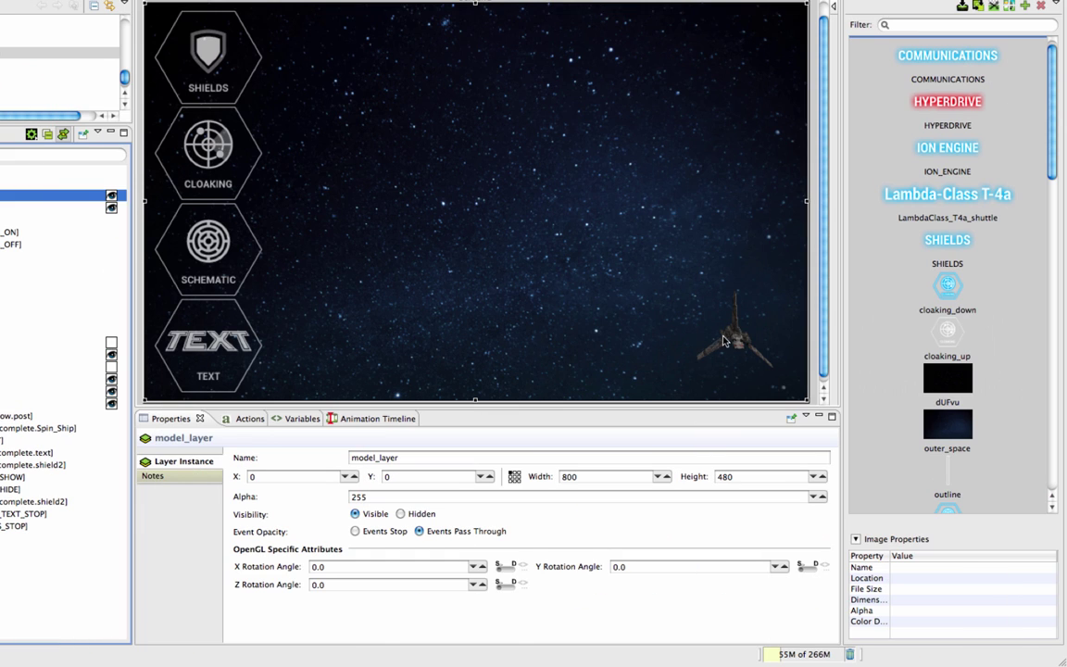
left_click(737, 342)
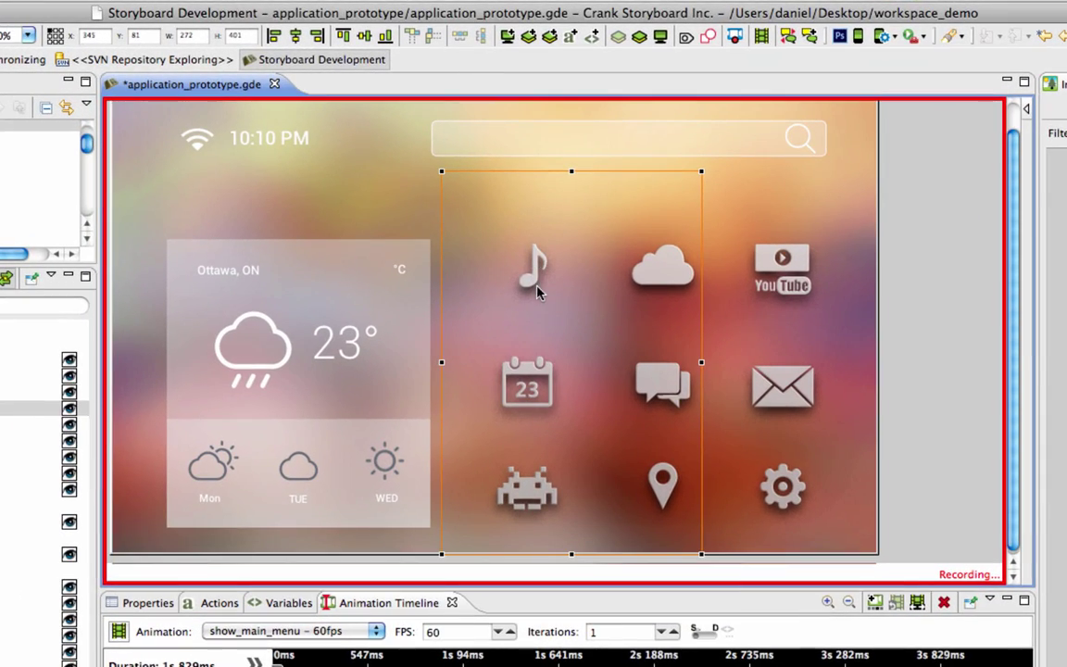
- Lengthen the cloud's 591ms Ease Out step to 673ms
left_click(783, 268)
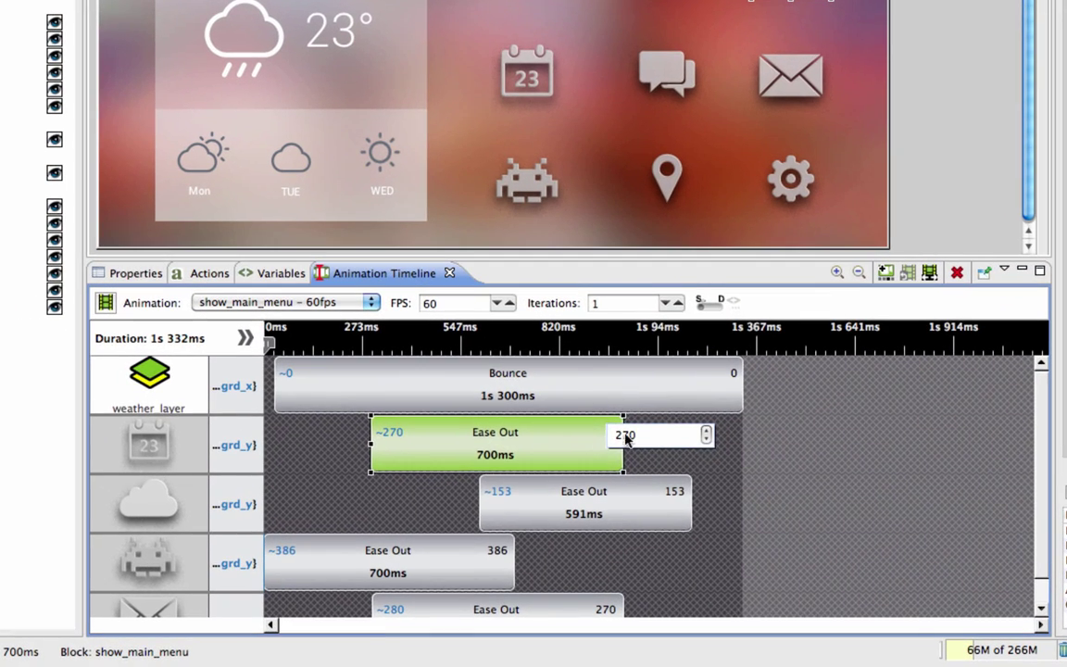
left_click(678, 507)
left_click_drag(692, 503, 724, 503)
- Scale the show_main_menu animation to 55%, then save and preview it in the simulator
left_click(805, 507)
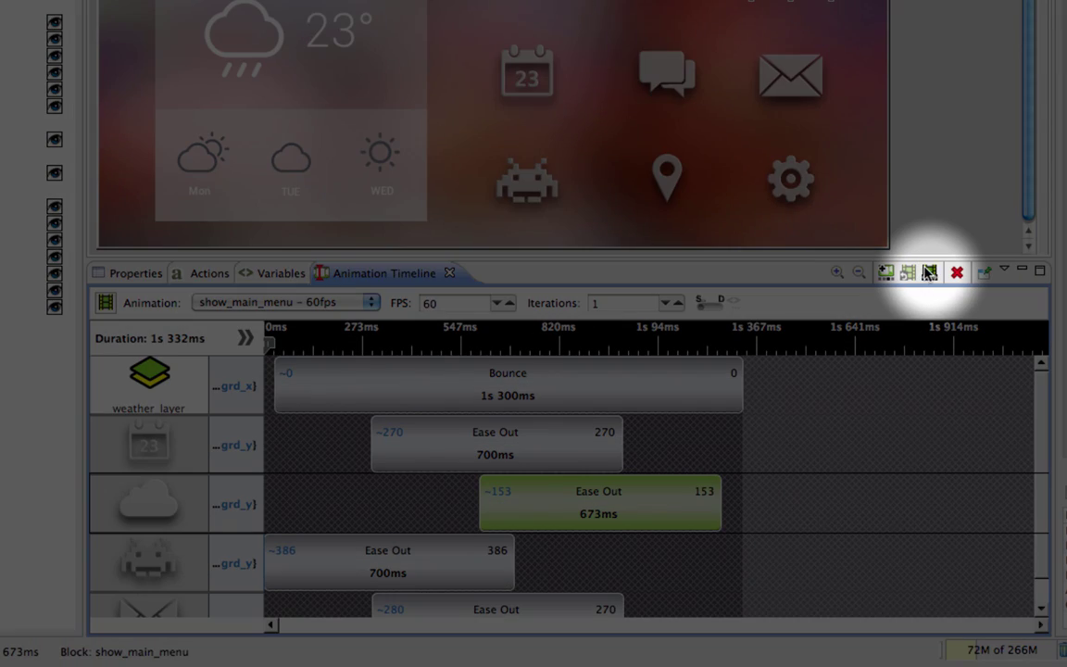
left_click(929, 271)
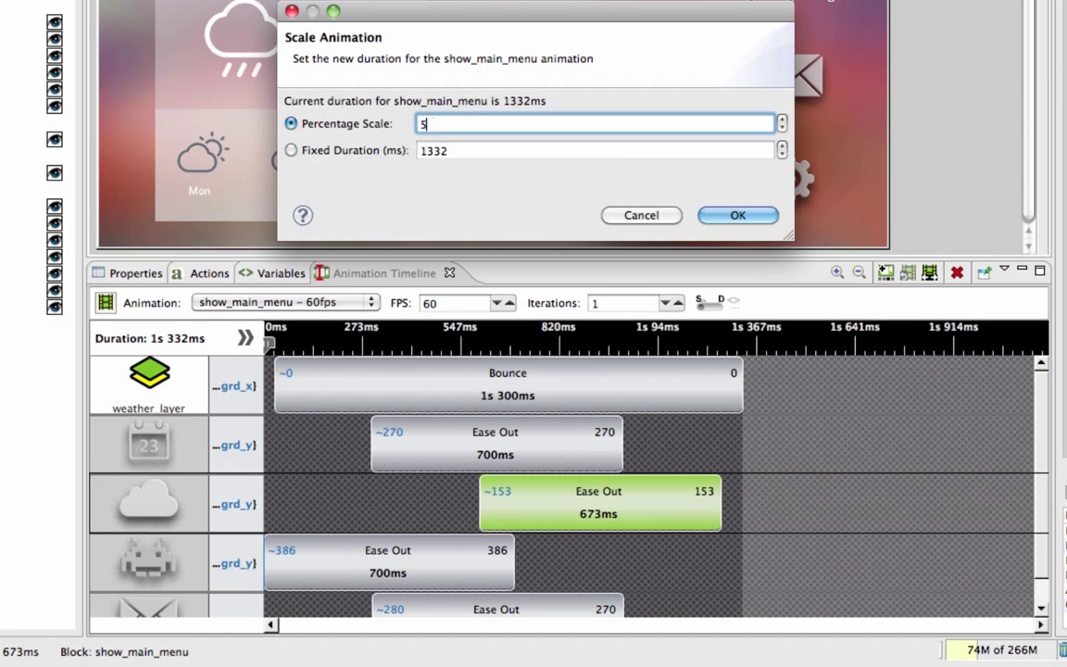
left_click(721, 214)
left_click(836, 272)
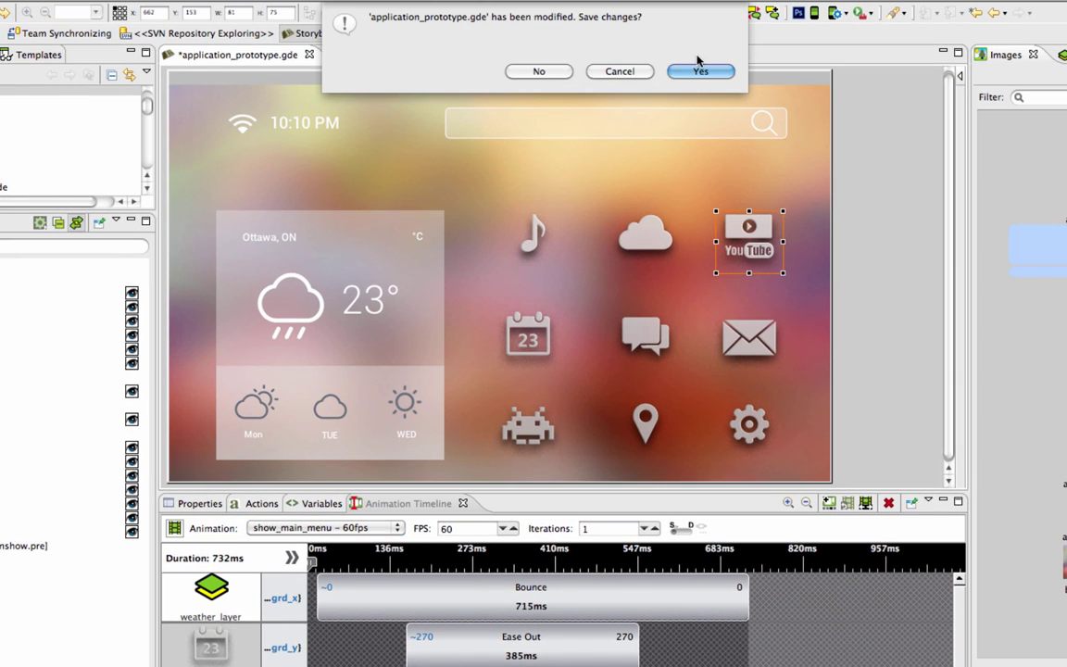
left_click(701, 73)
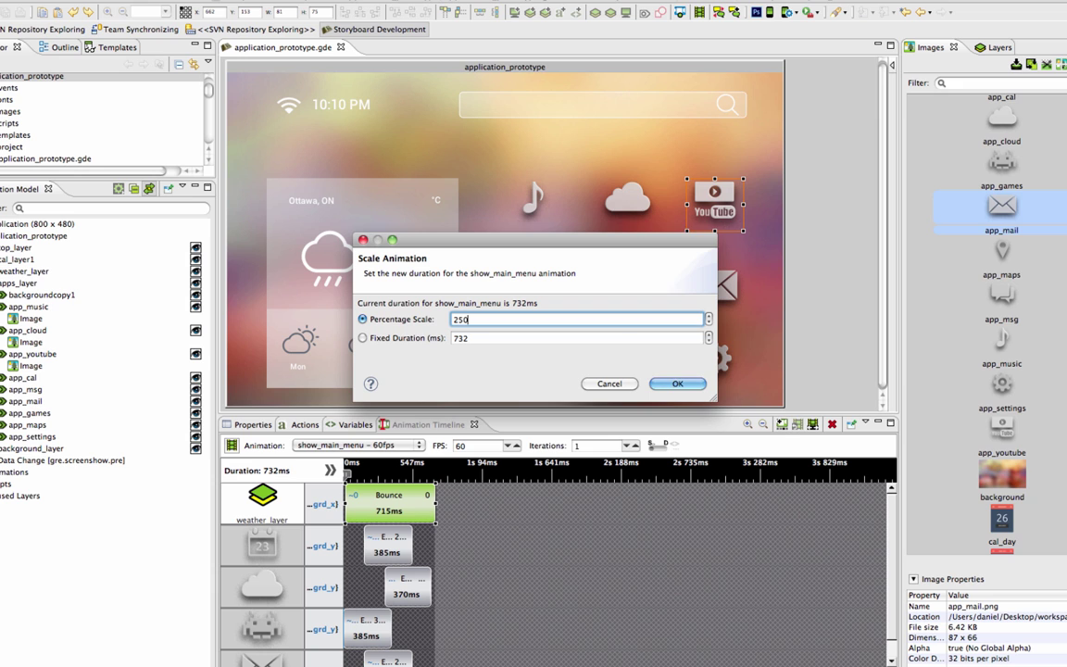
- Scale the animation to 250%, save the project, and run the Simulator
left_click(671, 383)
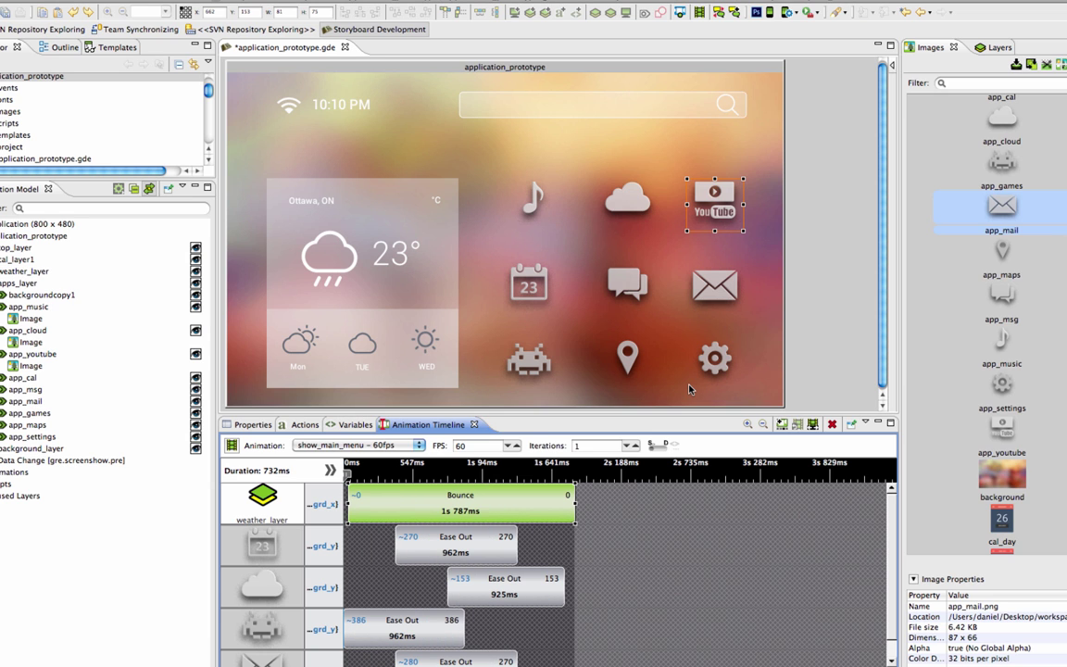
key("ctrl+F11")
key("Return")
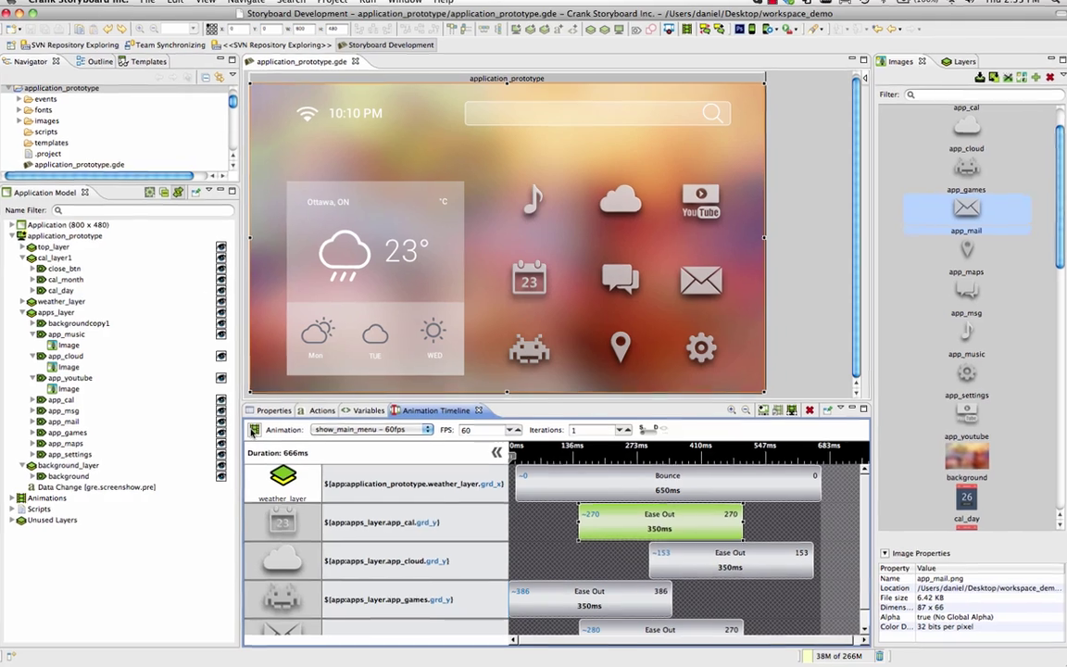
- Create a reversed copy of show_main_menu named show_main_menu_reversed
left_click(256, 433)
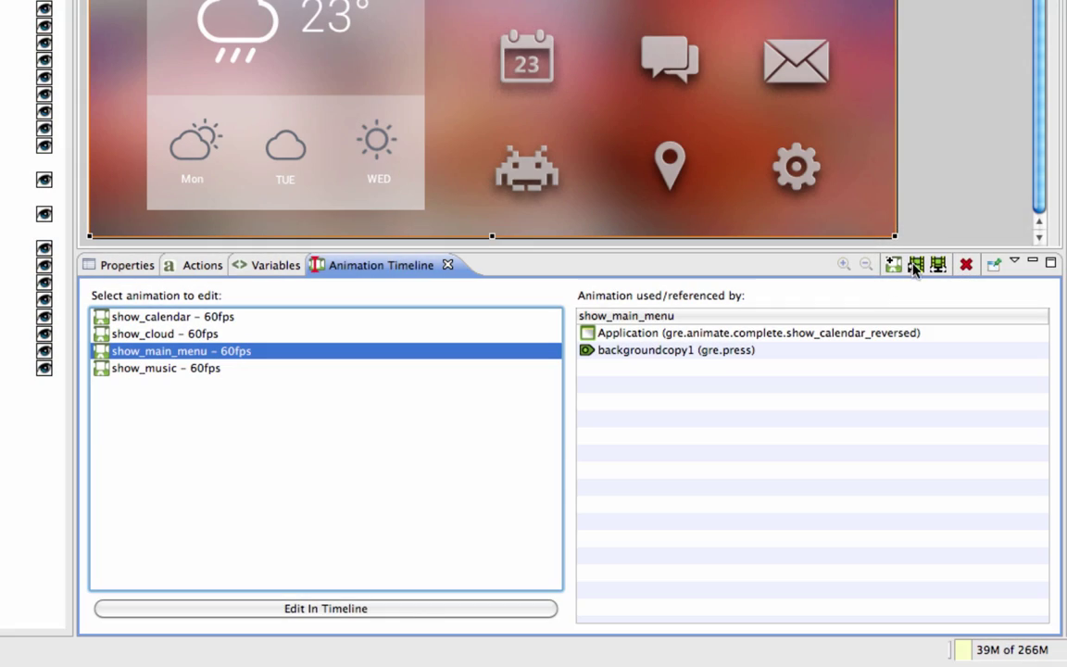
left_click(915, 264)
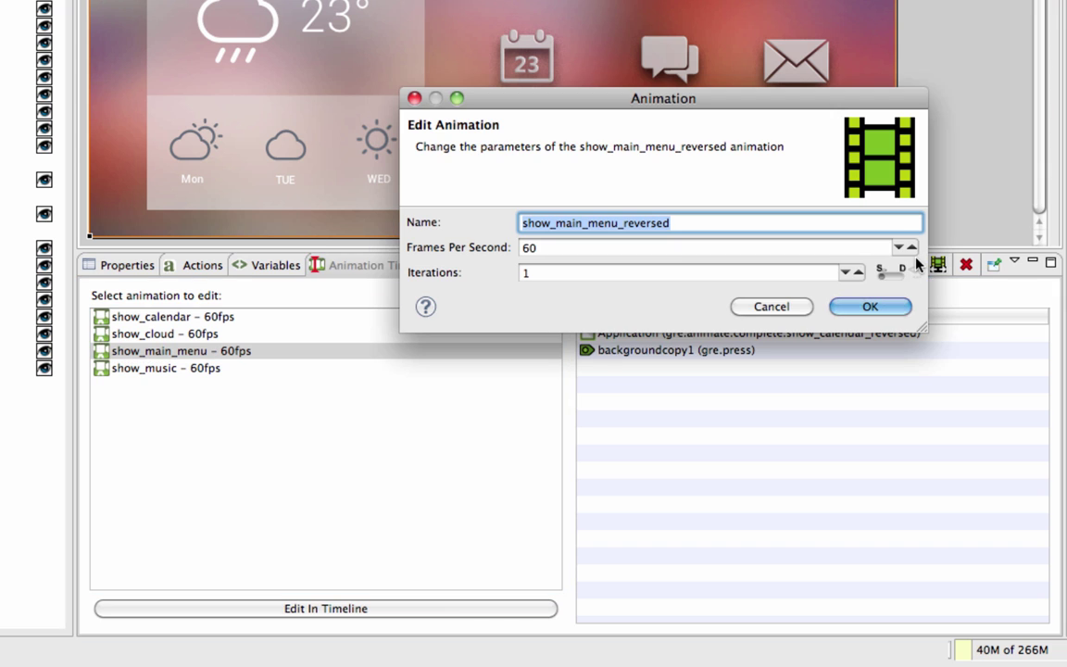
left_click(732, 222)
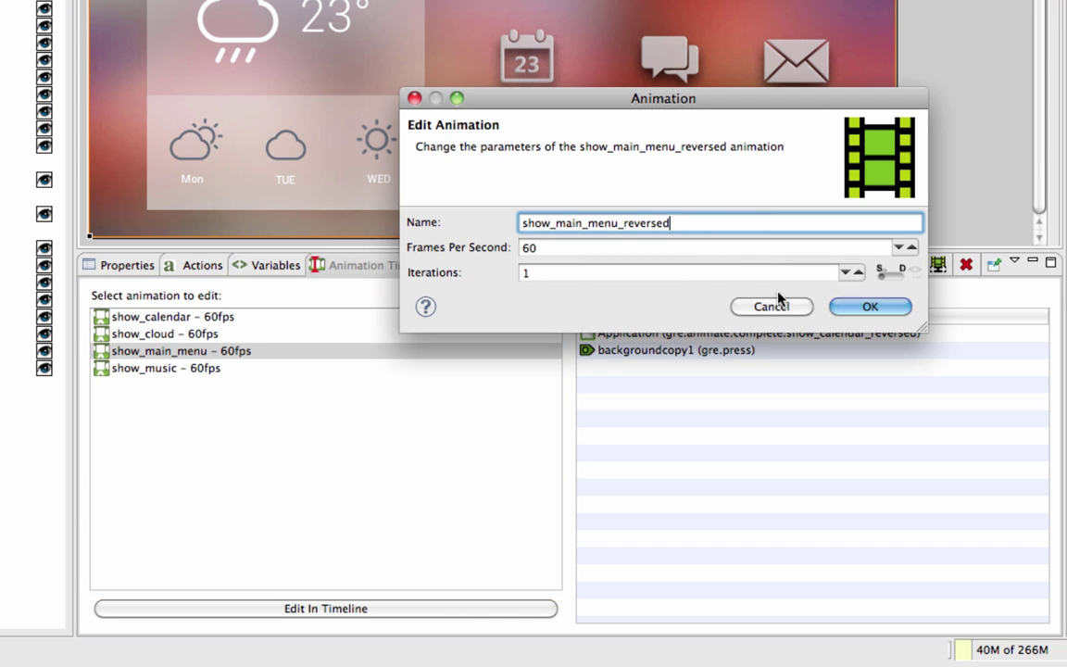
left_click(848, 315)
- Open show_main_menu_reversed in the timeline and test it by opening and closing the calendar
left_click(238, 351)
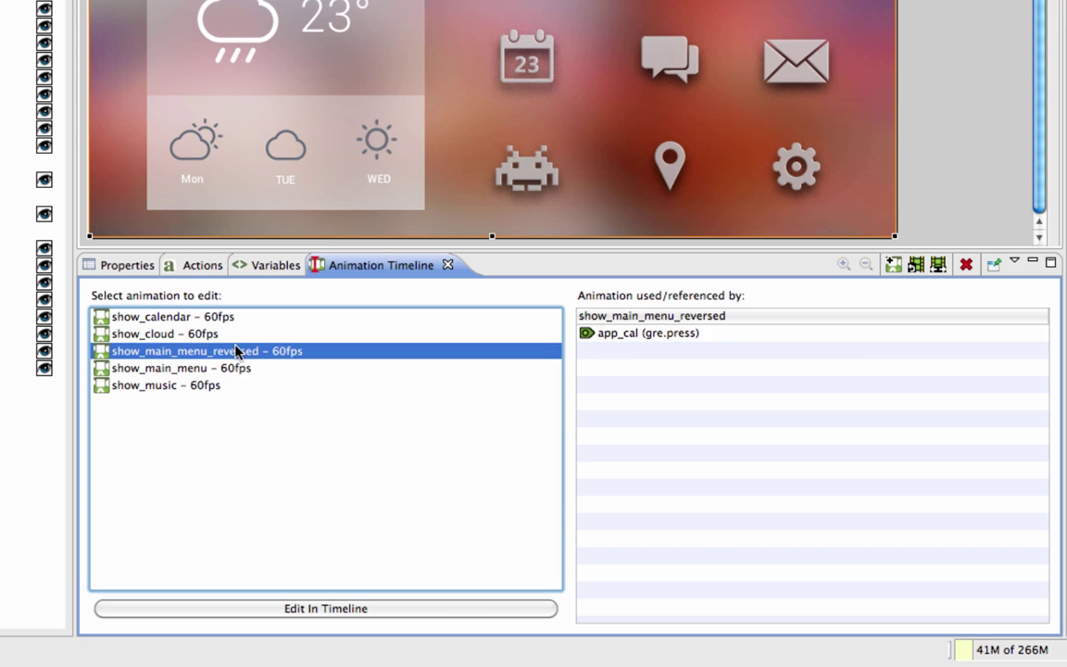
double_click(206, 358)
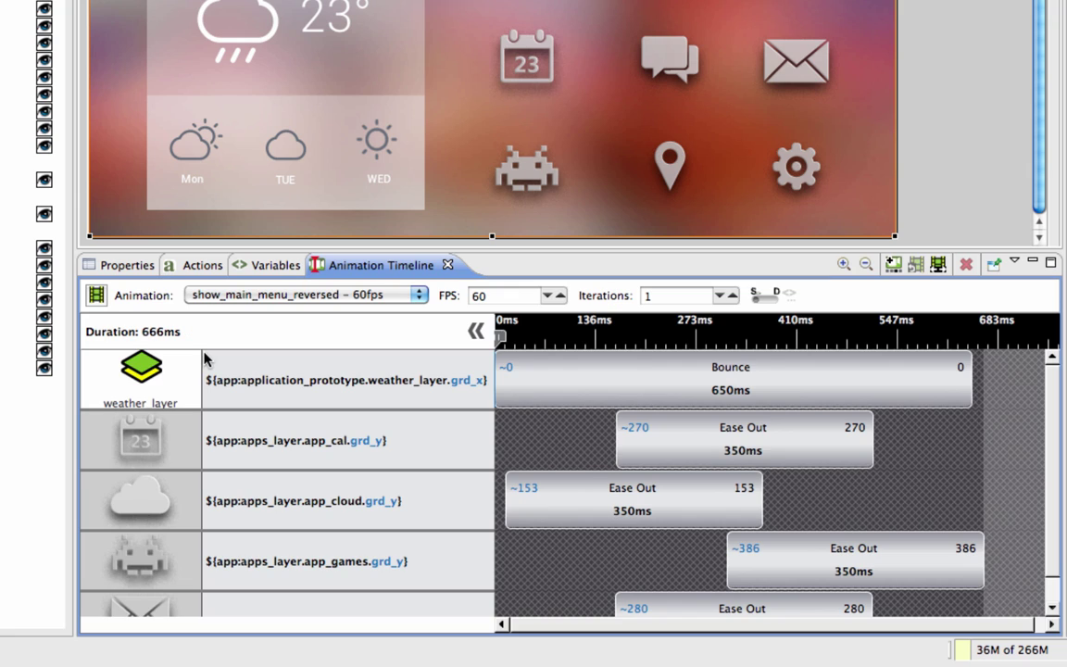
scroll(700, 392, "down", 5)
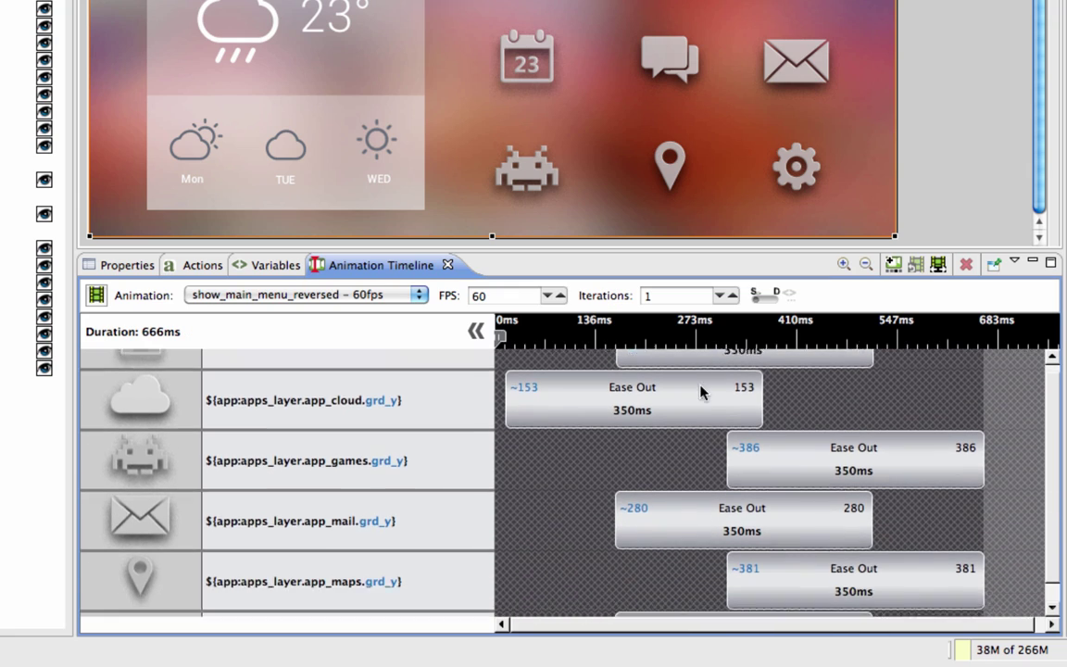
scroll(700, 392, "down", 1)
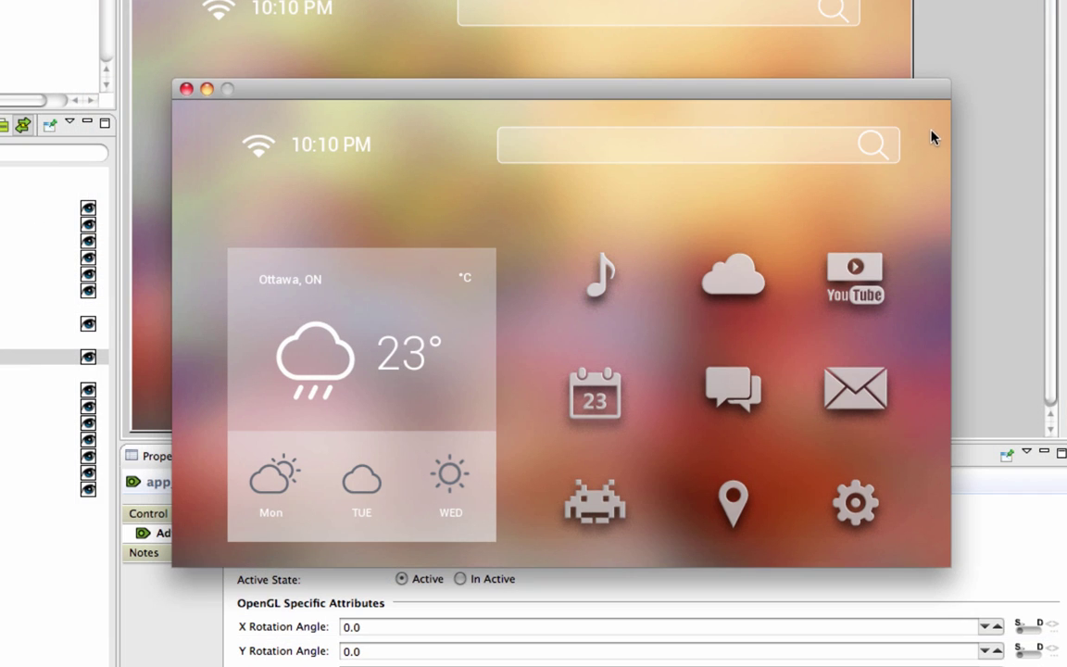
left_click(609, 388)
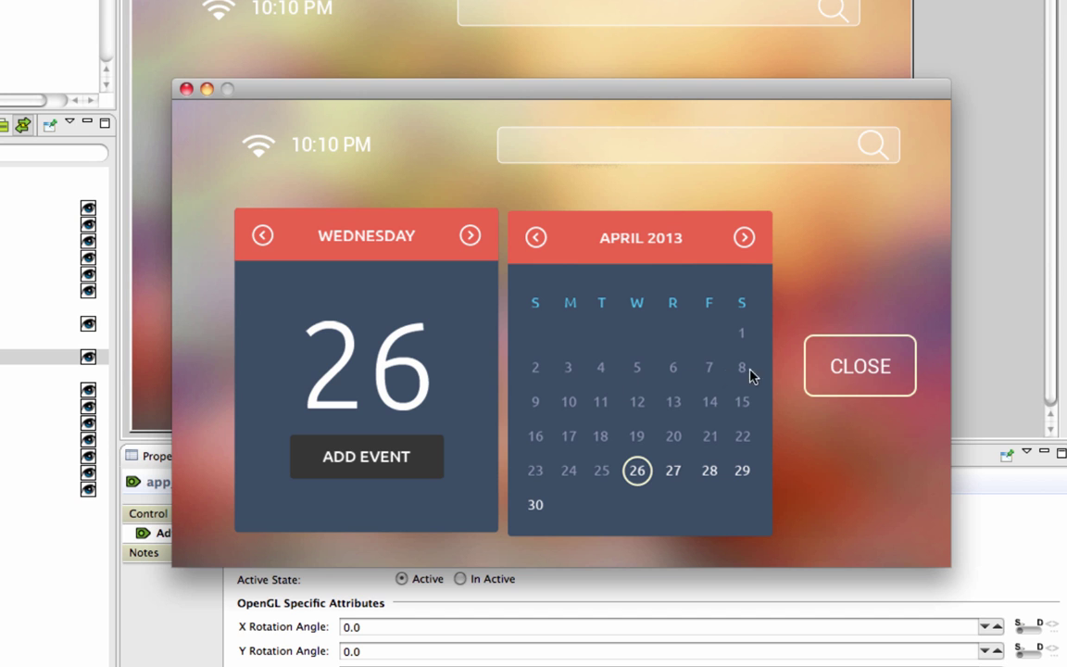
left_click(867, 367)
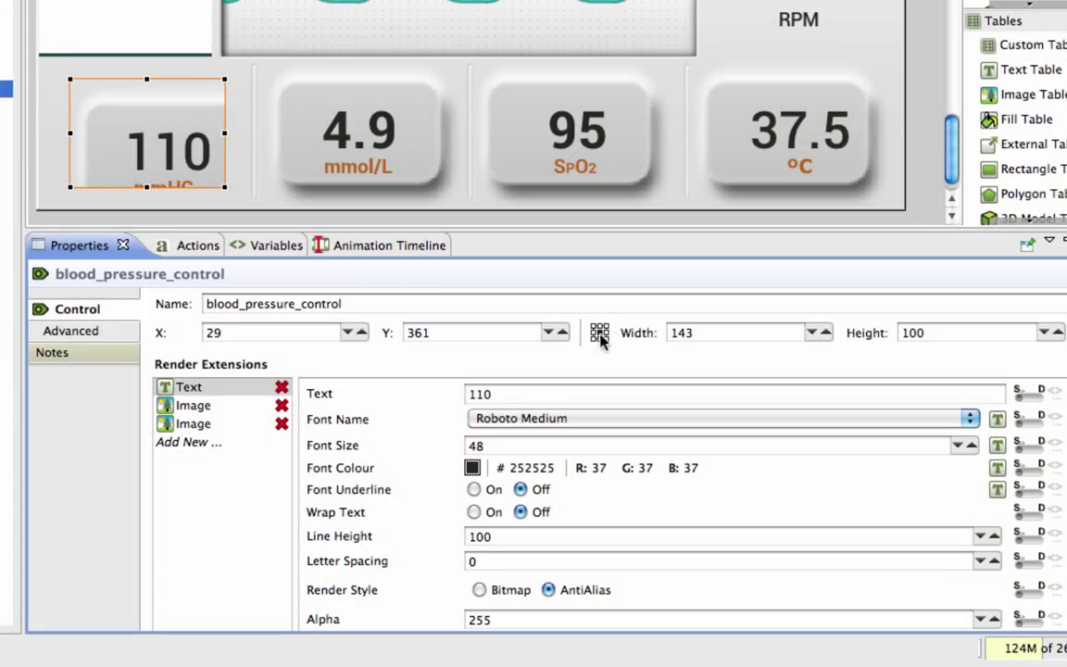
- Resize blood_pressure_control to width 193 (143+50) and height 140 (100+40)
left_click(708, 334)
left_click(973, 335)
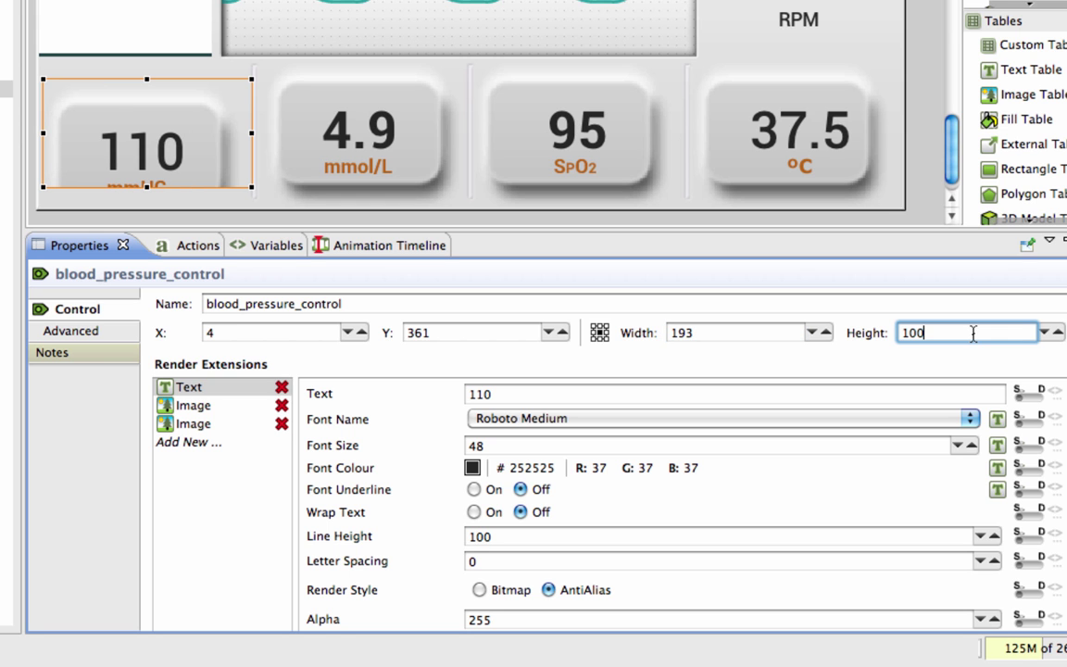
type("+40")
key("Return")
- Start a new action for blood_pressure_control via Add > Action
right_click(213, 148)
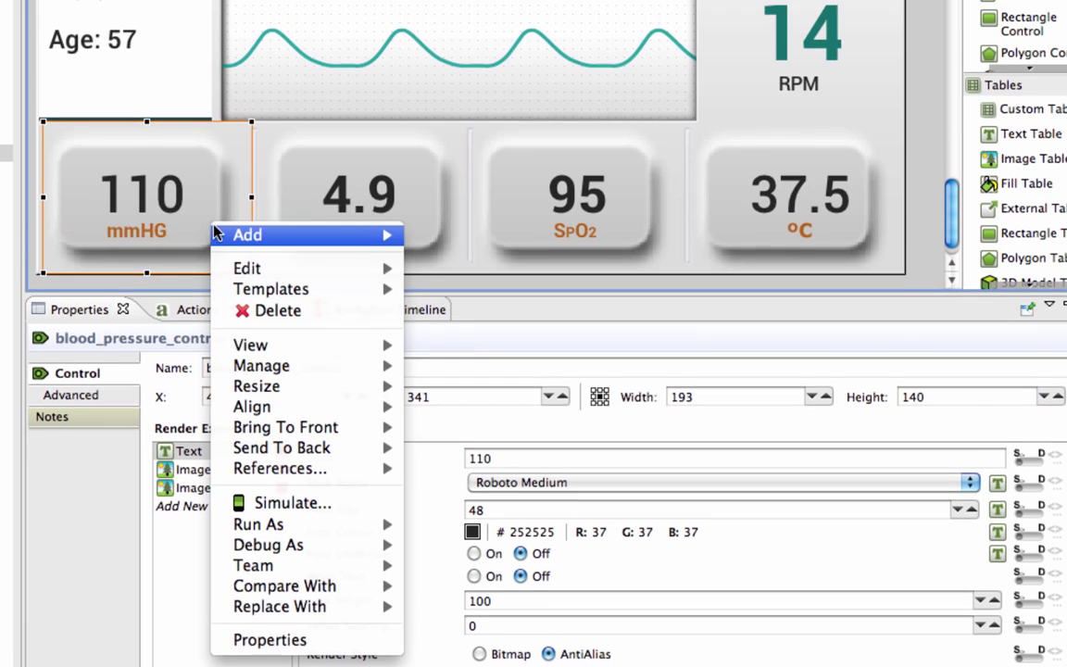
mouse_move(278, 159)
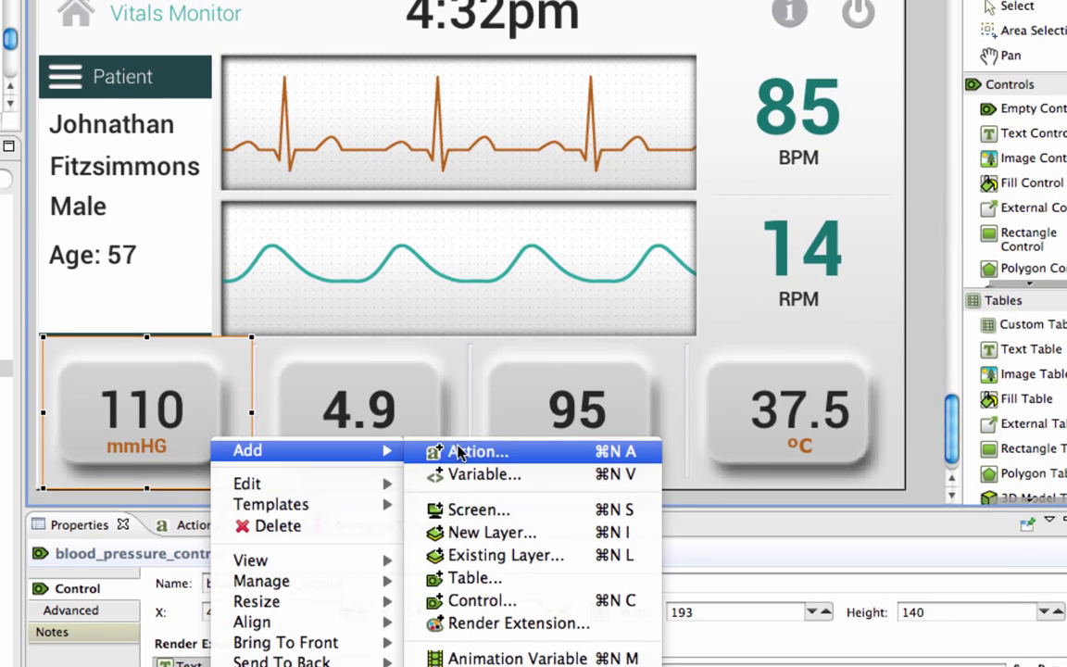
left_click(459, 452)
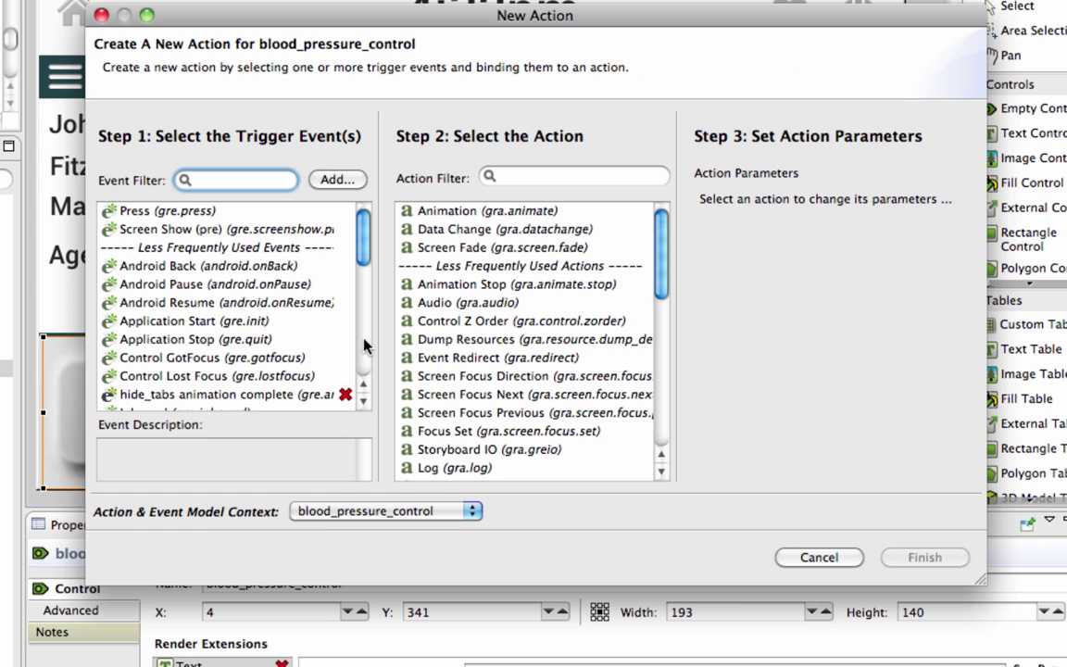